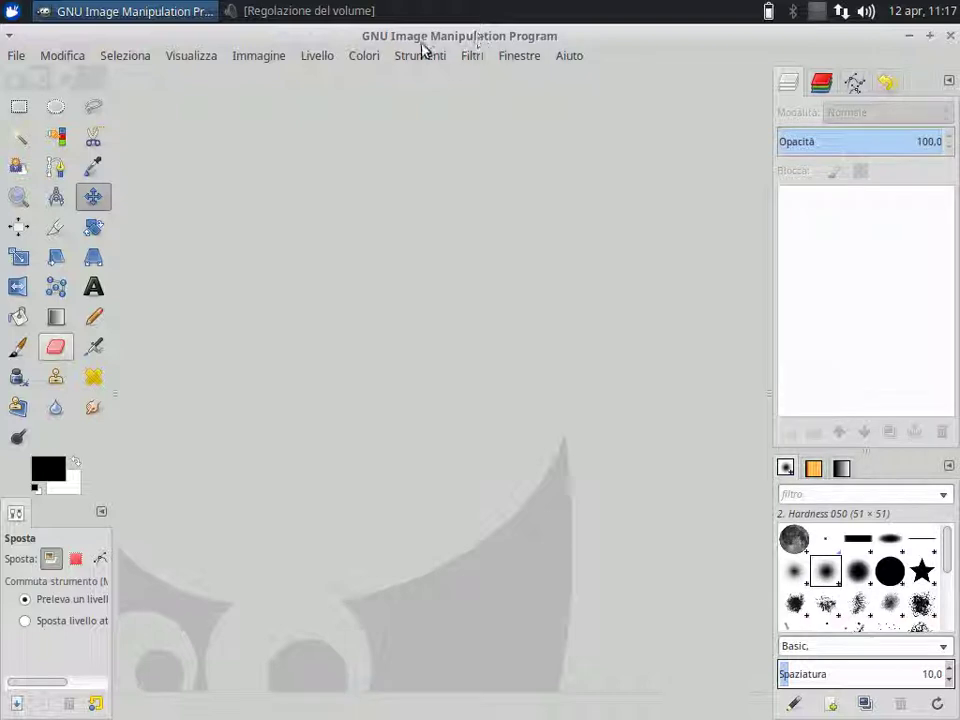
# - Open Skyline - Chicago.jpg from the Scrivania folder in GIMP
pyautogui.click(17, 56)
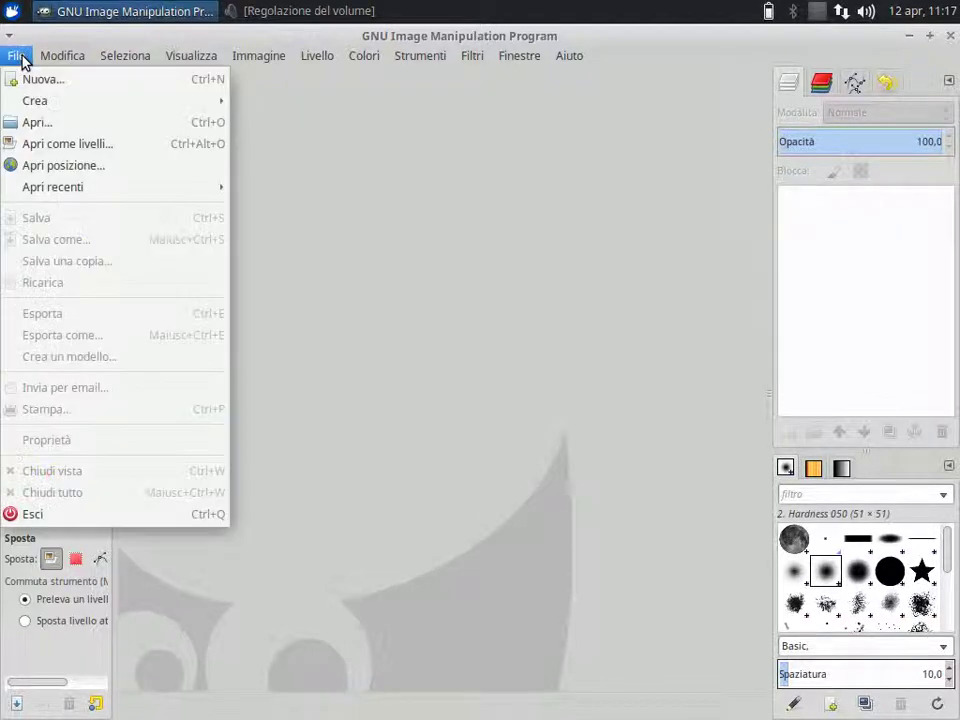
pyautogui.click(45, 123)
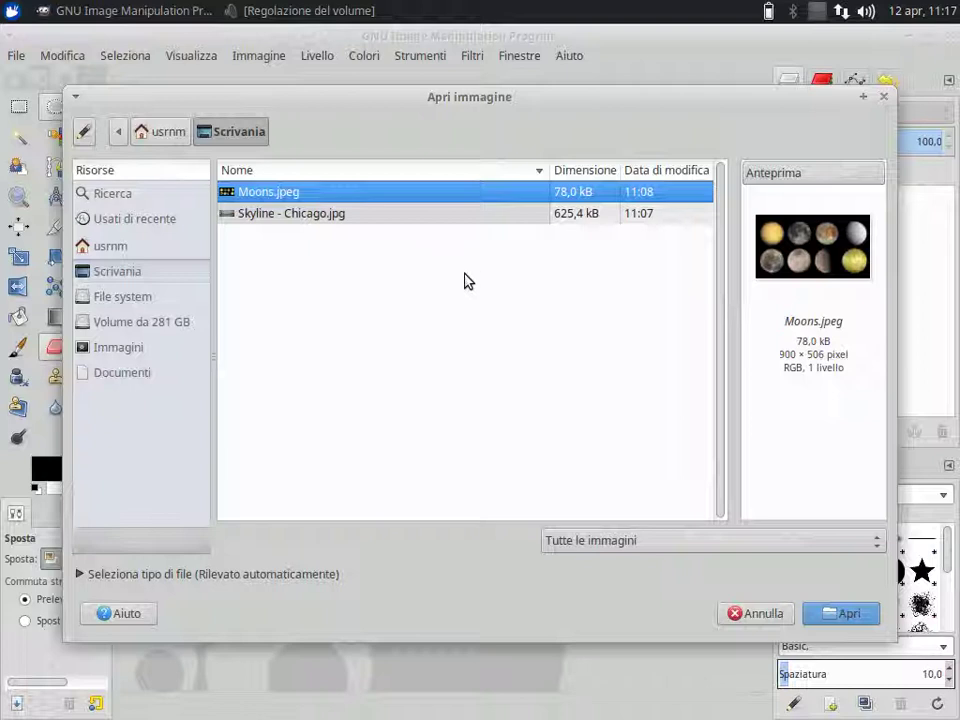
pyautogui.click(326, 214)
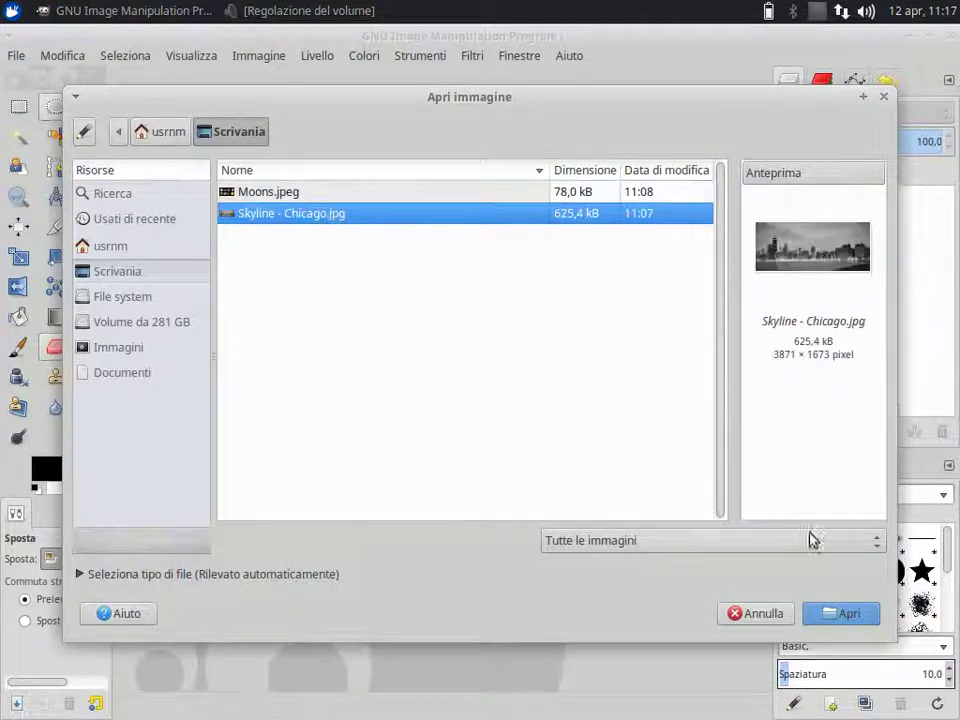
pyautogui.click(850, 618)
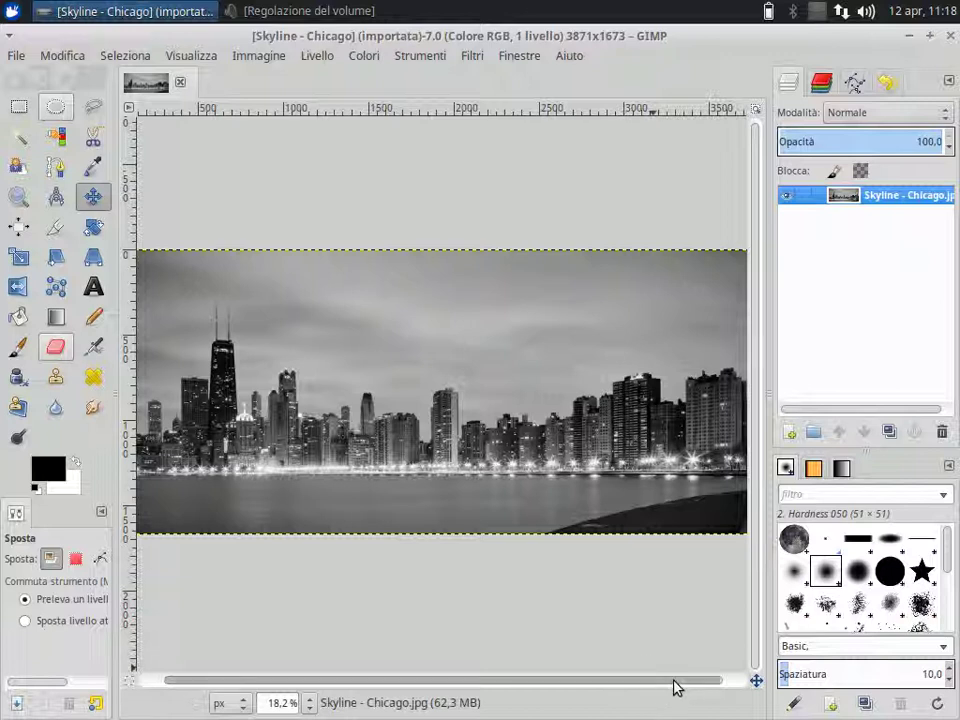
pyautogui.moveTo(677, 681)
pyautogui.mouseDown()
pyautogui.moveTo(715, 683)
pyautogui.moveTo(573, 686)
pyautogui.moveTo(705, 690)
pyautogui.mouseUp()
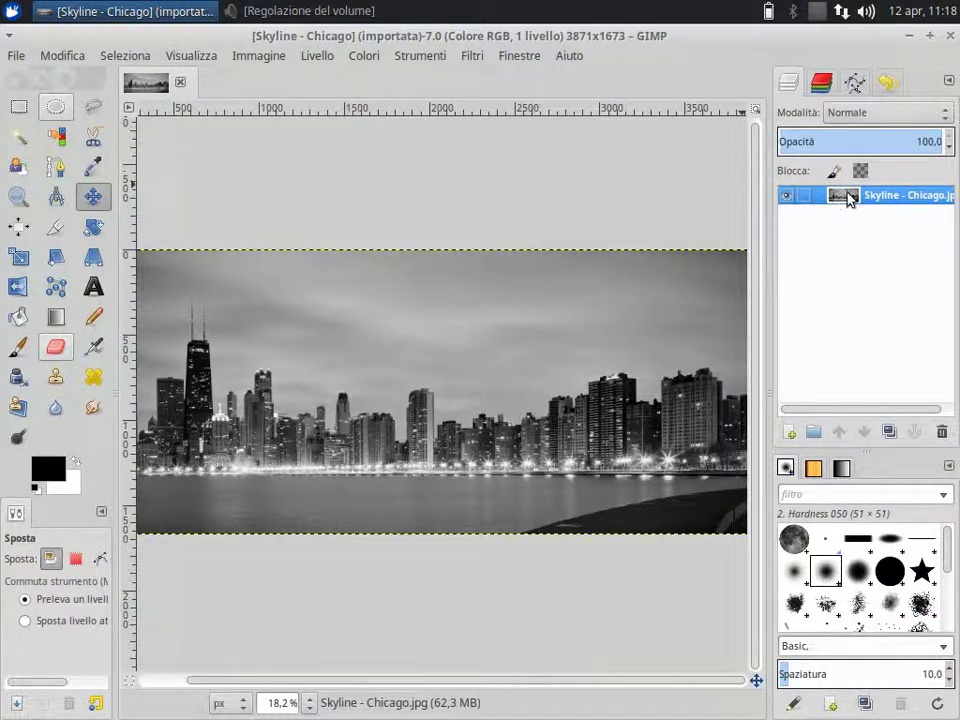
# - Add a new layer named Livello with Trasparenza fill above the skyline layer
pyautogui.rightClick(848, 197)
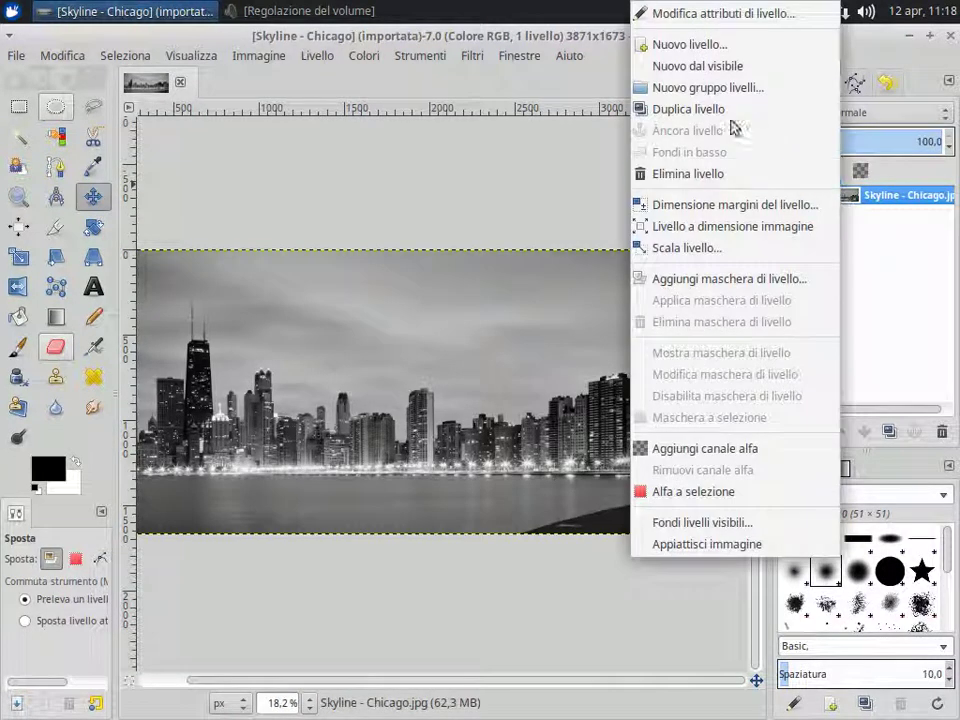
pyautogui.click(705, 46)
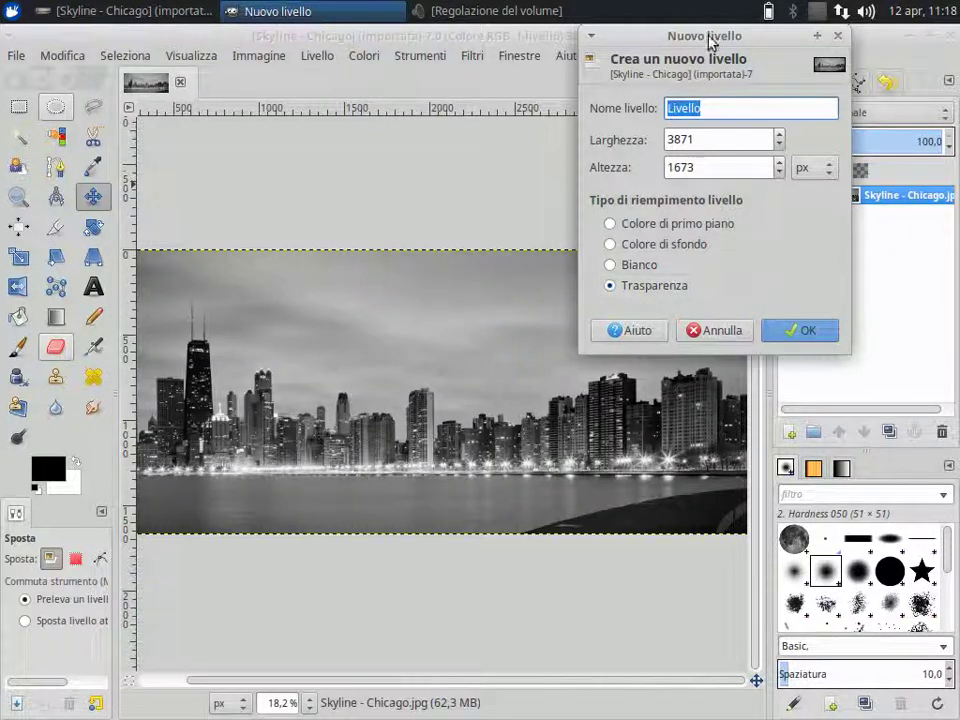
pyautogui.moveTo(709, 40); pyautogui.dragTo(707, 82)
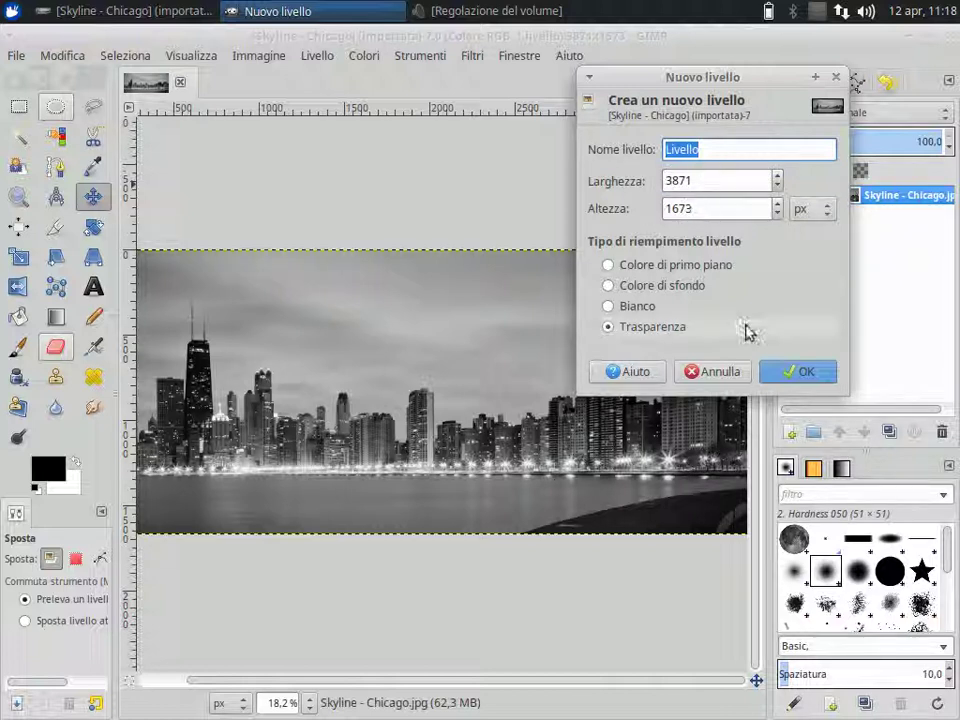
pyautogui.click(797, 371)
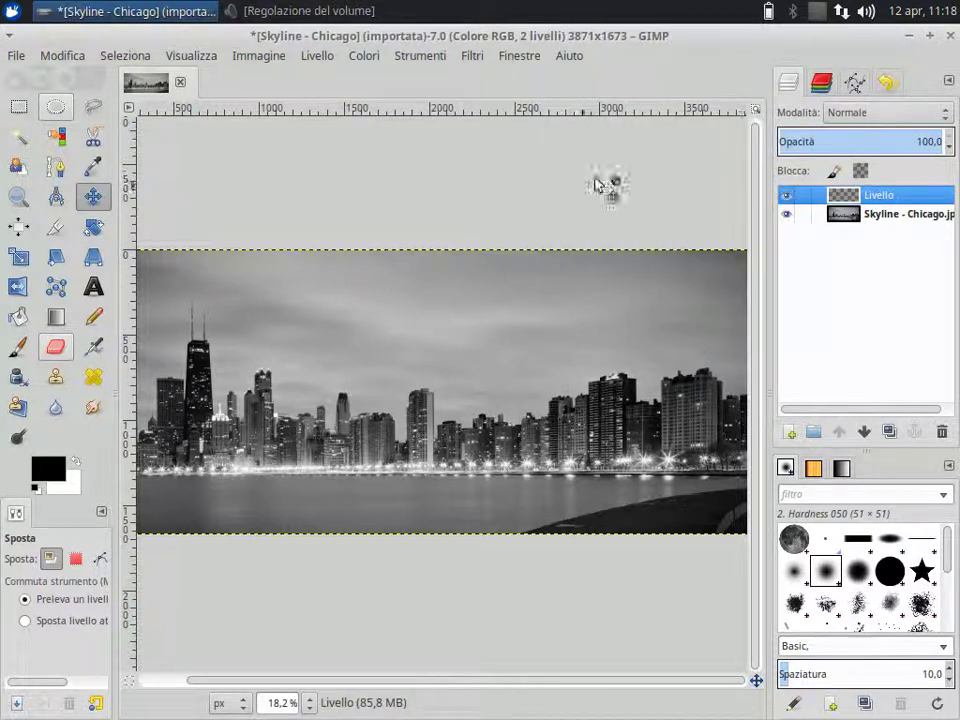
# - Select the skyline layer and toggle its visibility off and on to check transparency
pyautogui.click(842, 216)
pyautogui.click(845, 196)
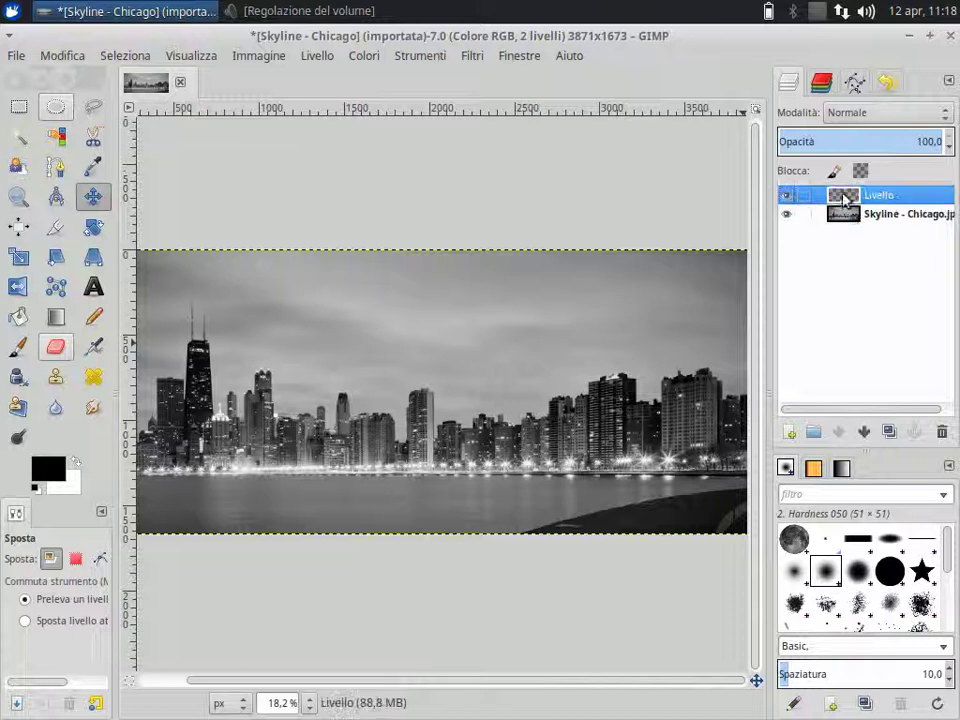
pyautogui.click(850, 218)
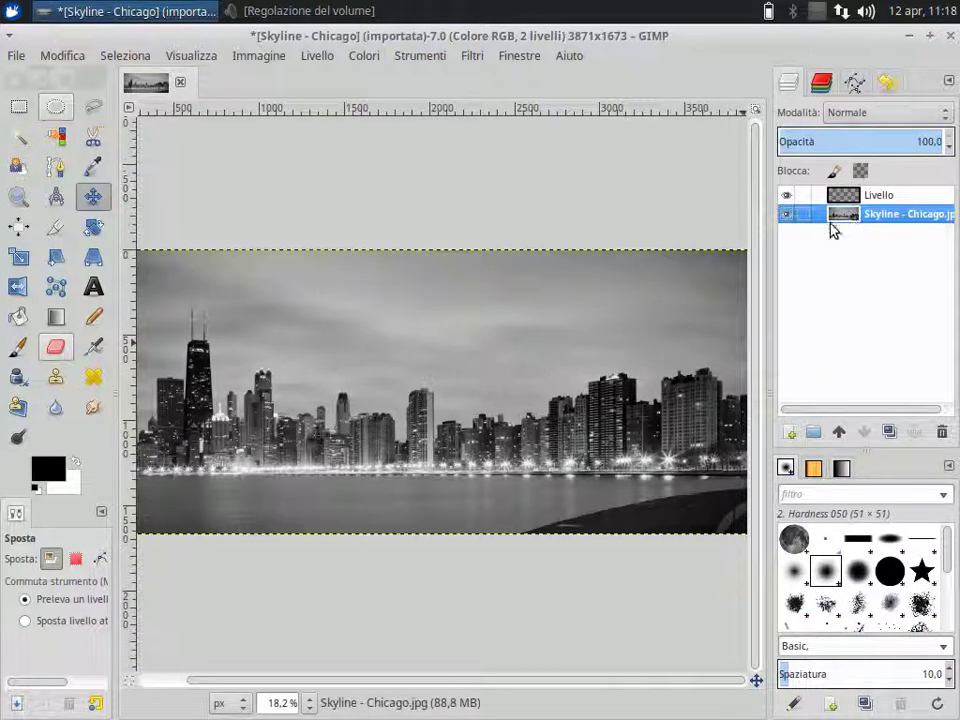
pyautogui.click(786, 215)
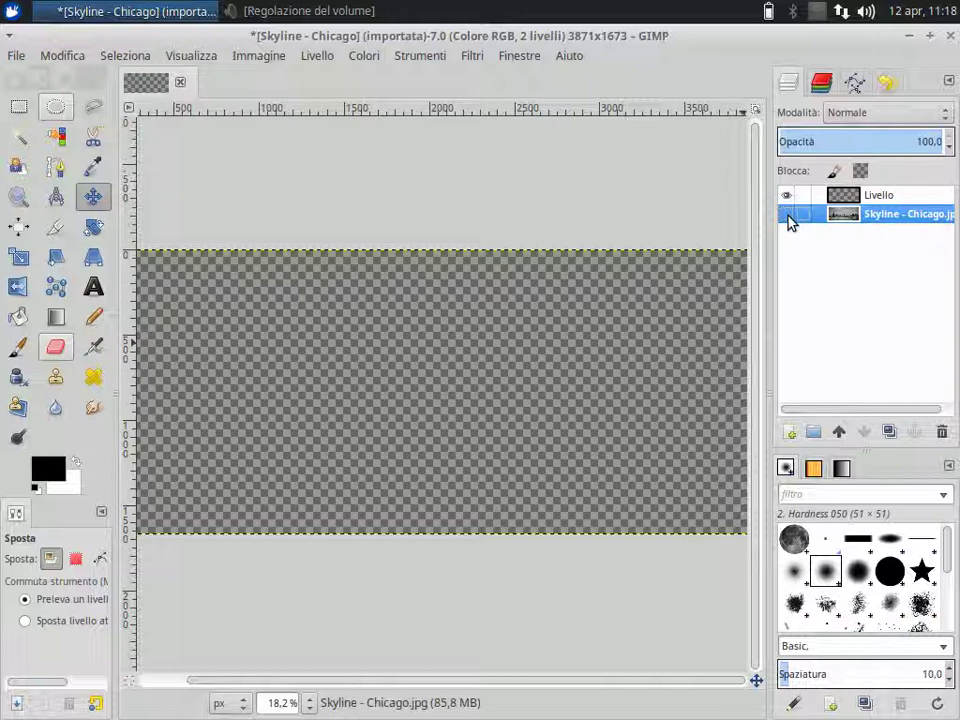
pyautogui.click(786, 215)
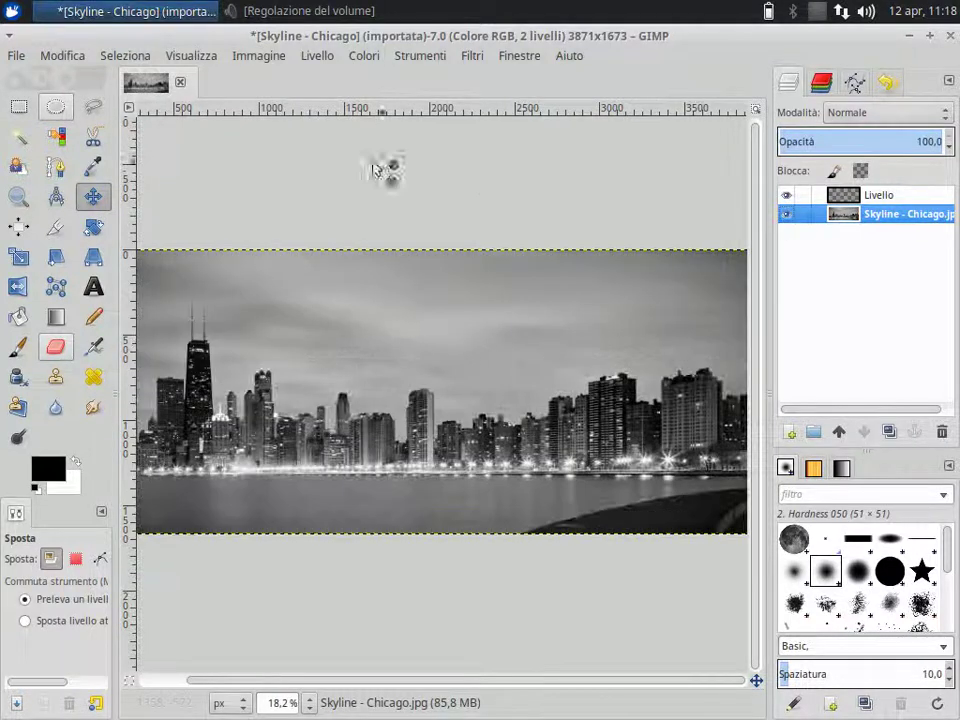
# - Open Moons.jpeg as a second image
pyautogui.click(12, 56)
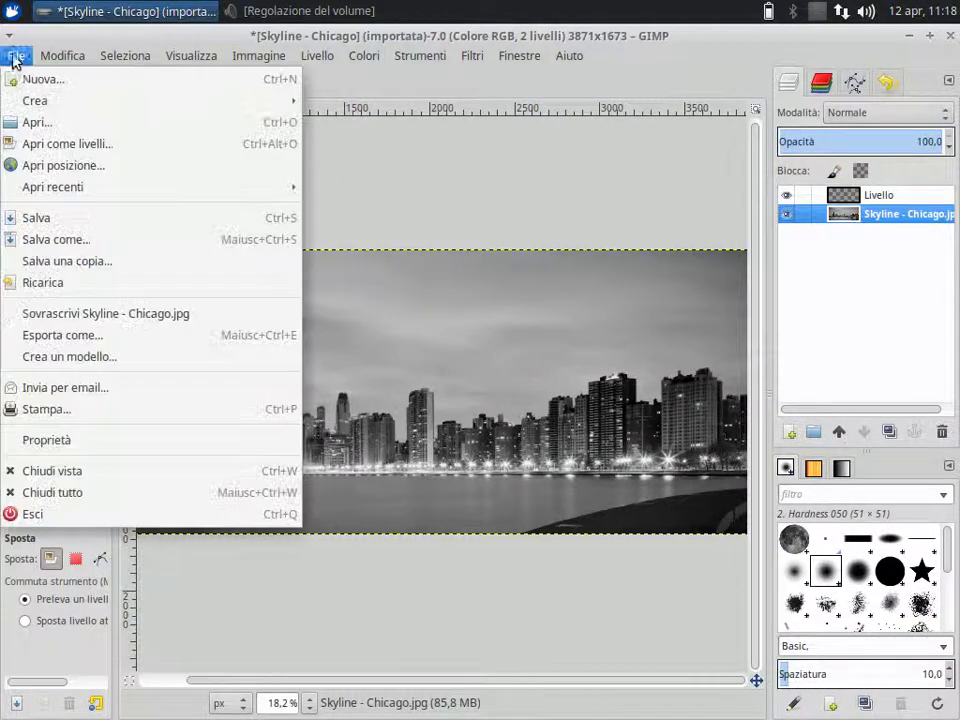
pyautogui.click(40, 122)
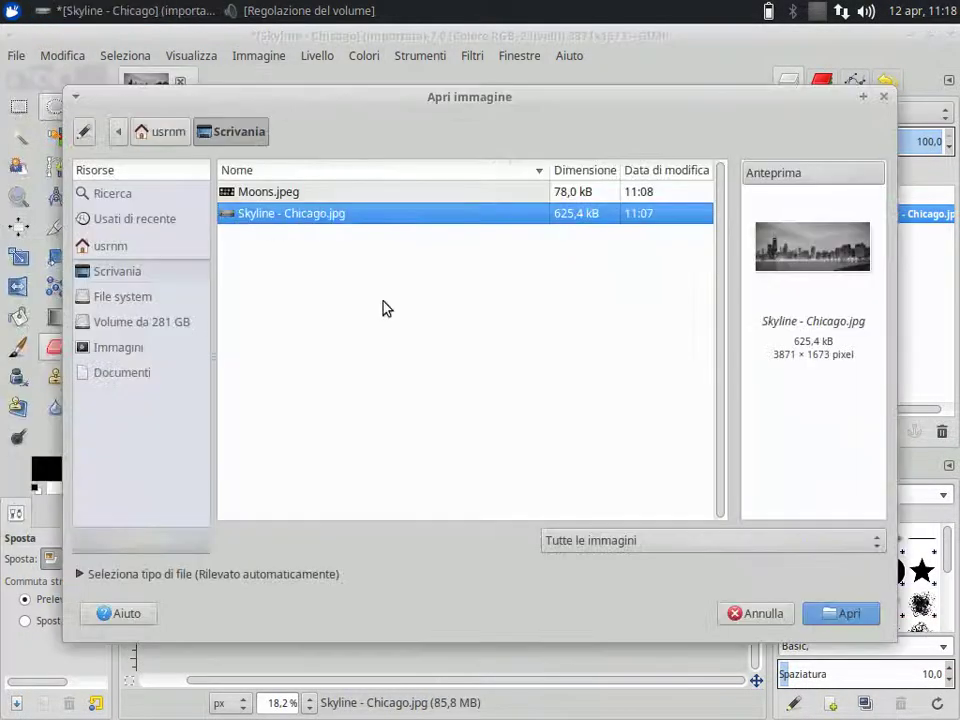
pyautogui.click(270, 192)
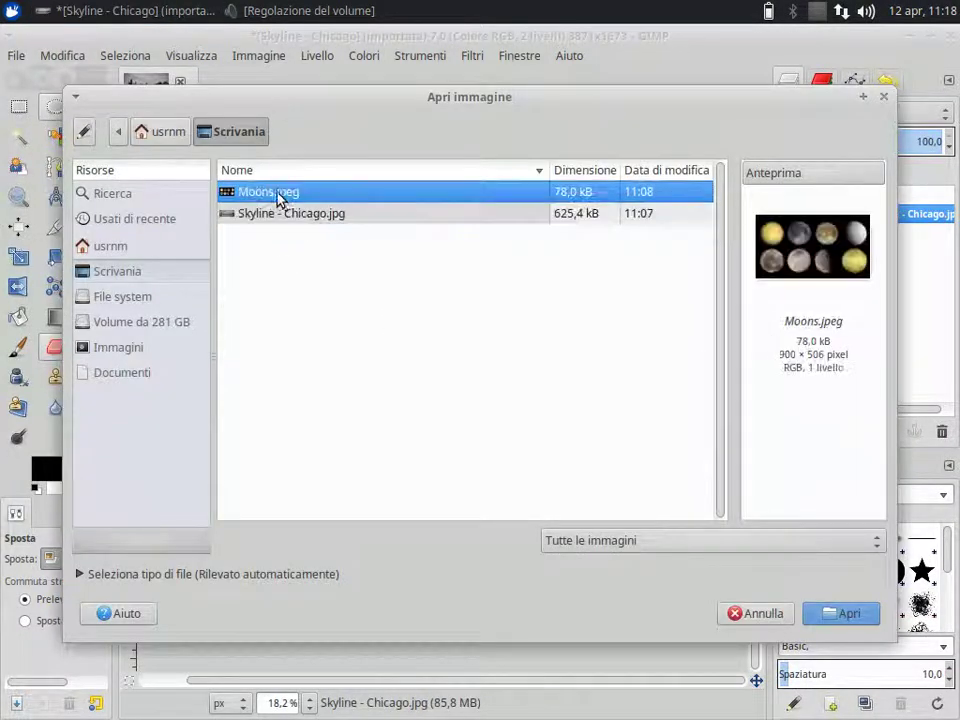
pyautogui.click(840, 618)
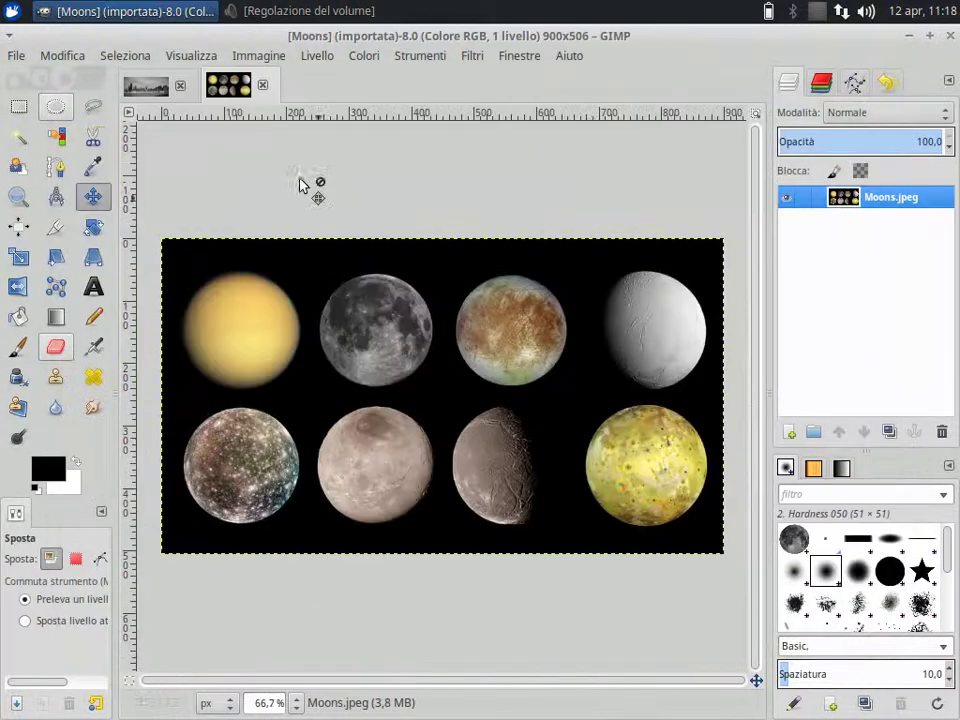
# - Switch back and forth between the Chicago skyline and Moons image tabs
pyautogui.click(155, 90)
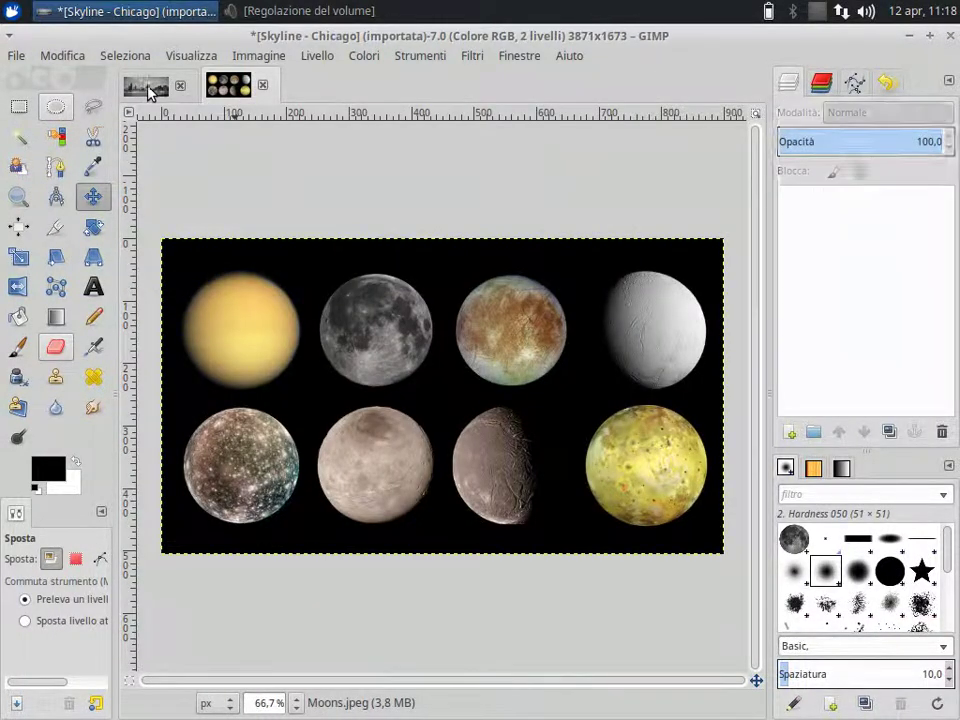
pyautogui.click(231, 92)
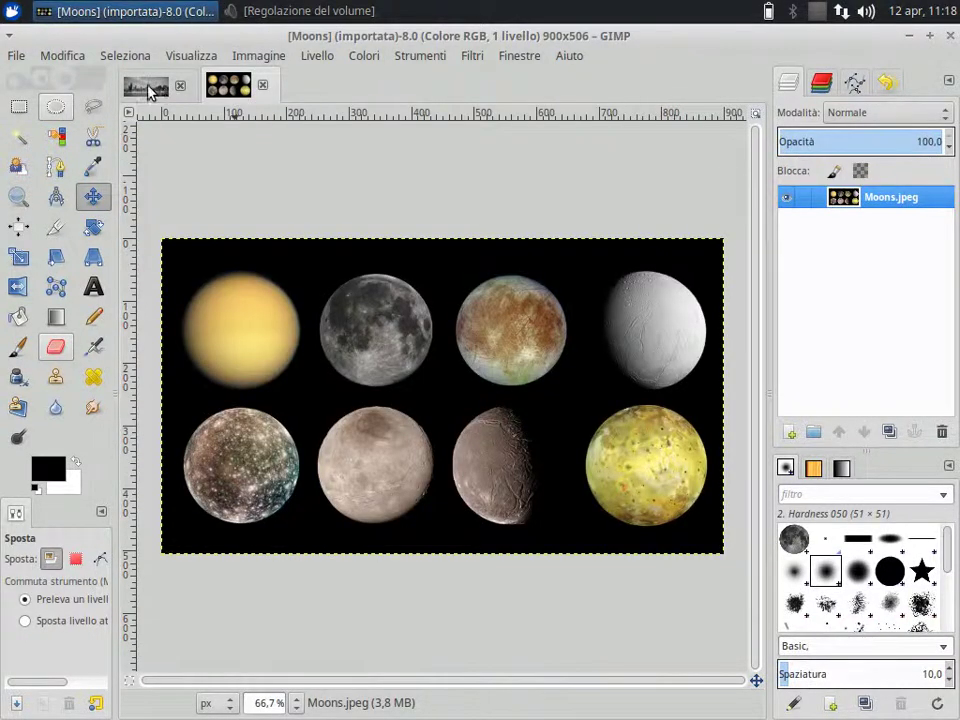
pyautogui.click(150, 90)
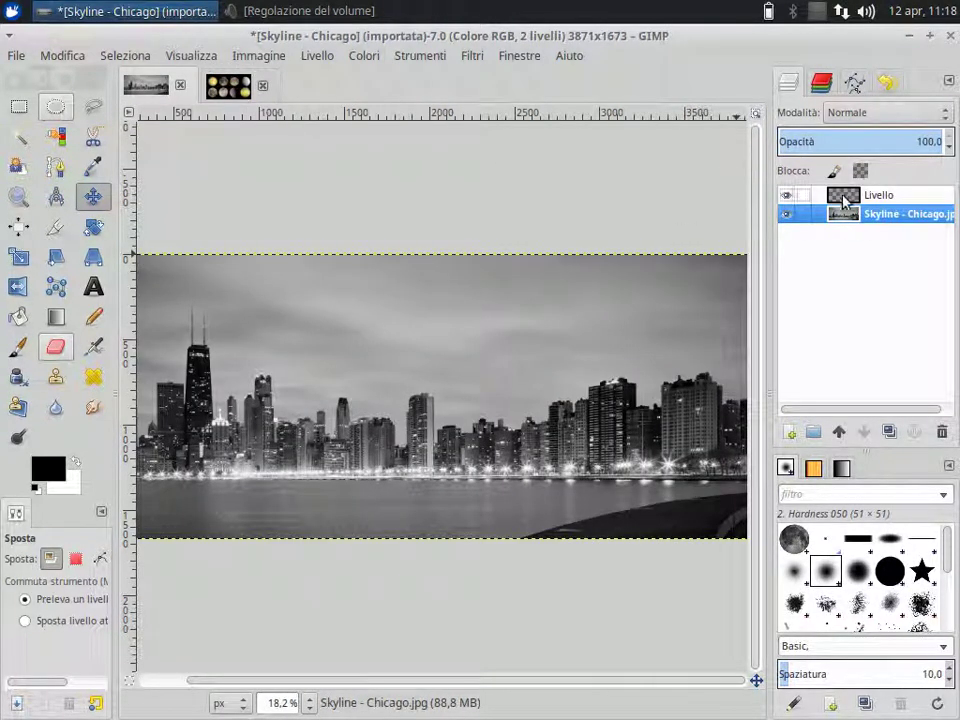
pyautogui.click(231, 88)
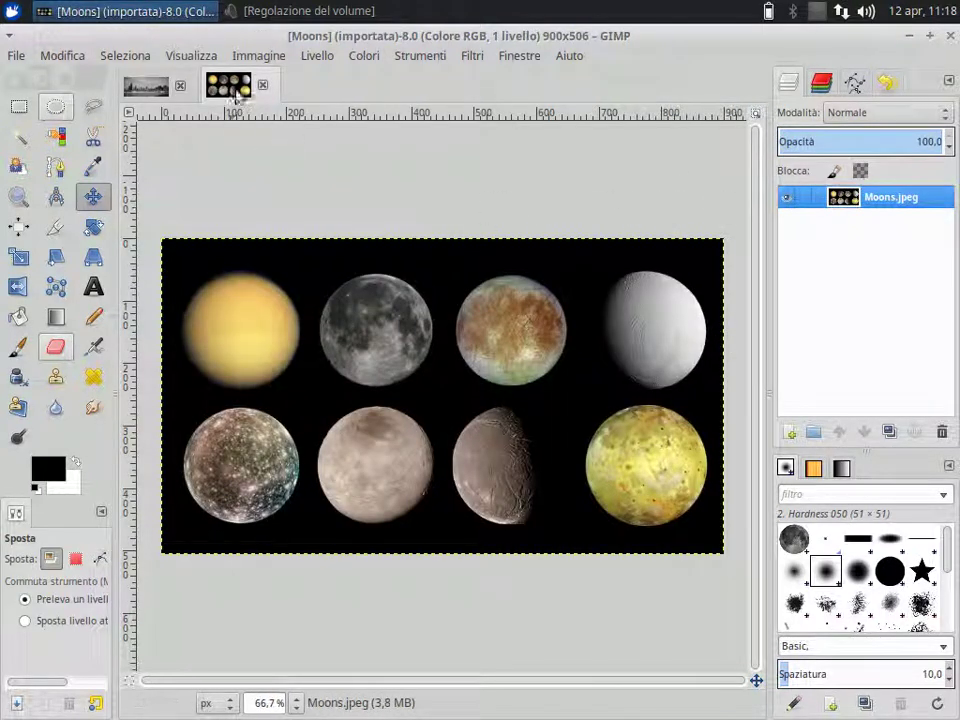
pyautogui.moveTo(232, 88)
pyautogui.mouseDown()
pyautogui.moveTo(385, 228)
pyautogui.moveTo(410, 365)
pyautogui.mouseUp()
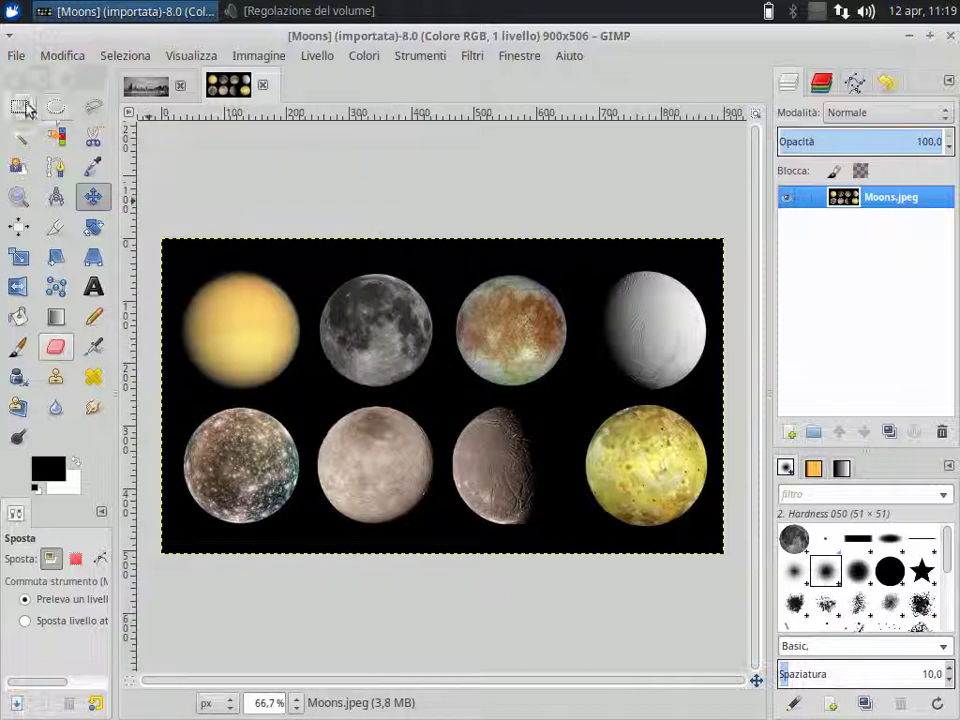
# - Select the grey moon with an ellipse selection and copy it
pyautogui.click(56, 108)
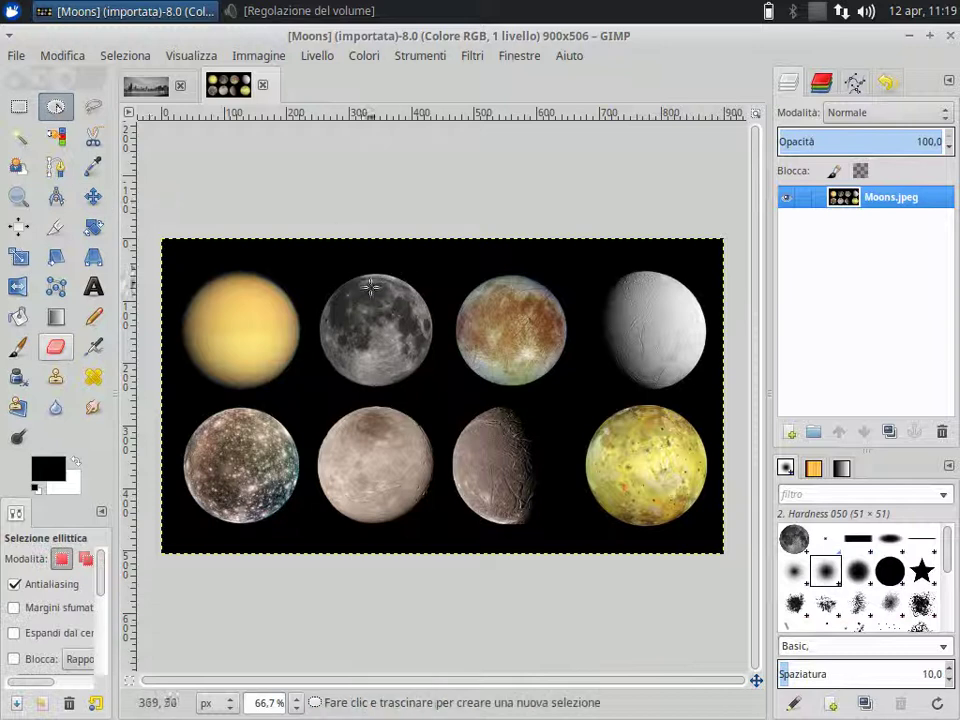
pyautogui.moveTo(341, 287); pyautogui.dragTo(424, 385)
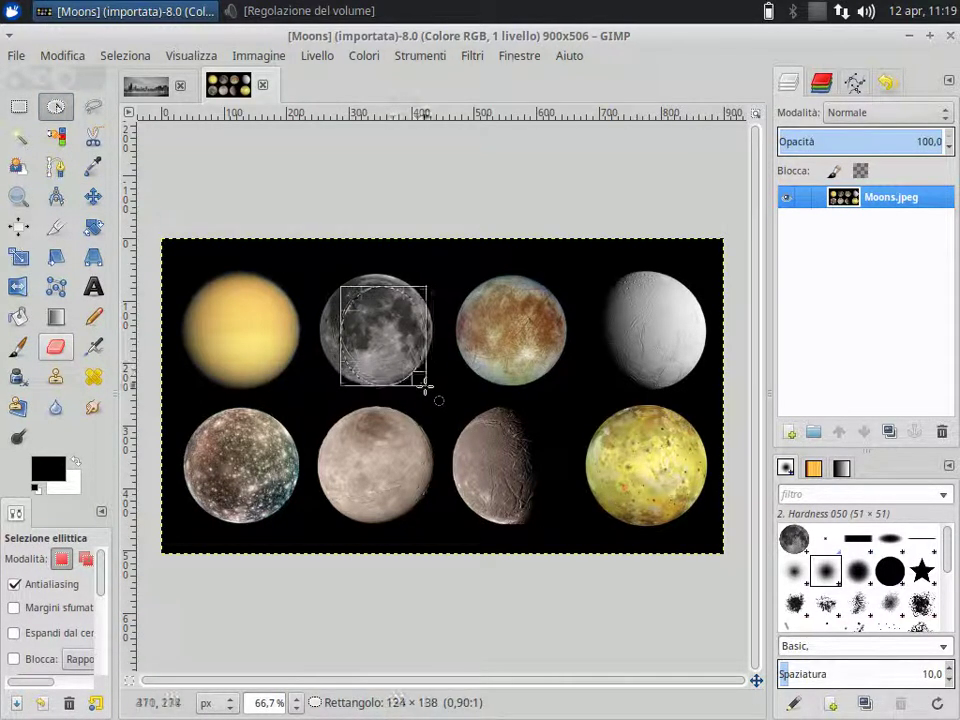
pyautogui.moveTo(388, 343); pyautogui.dragTo(428, 384)
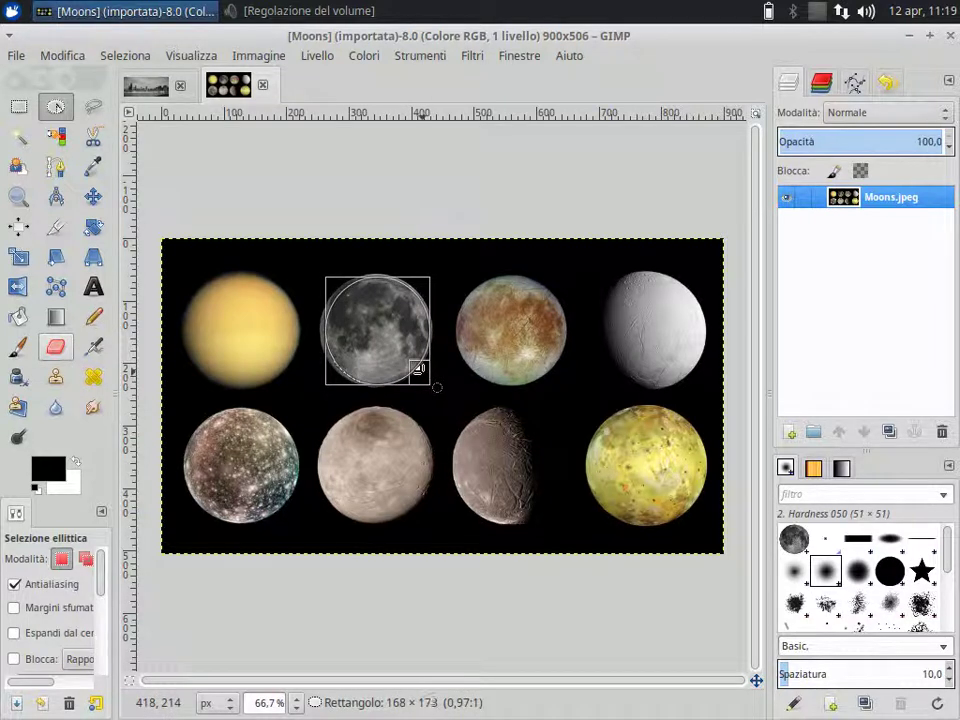
pyautogui.moveTo(358, 372); pyautogui.dragTo(339, 373)
pyautogui.moveTo(409, 372); pyautogui.dragTo(414, 364)
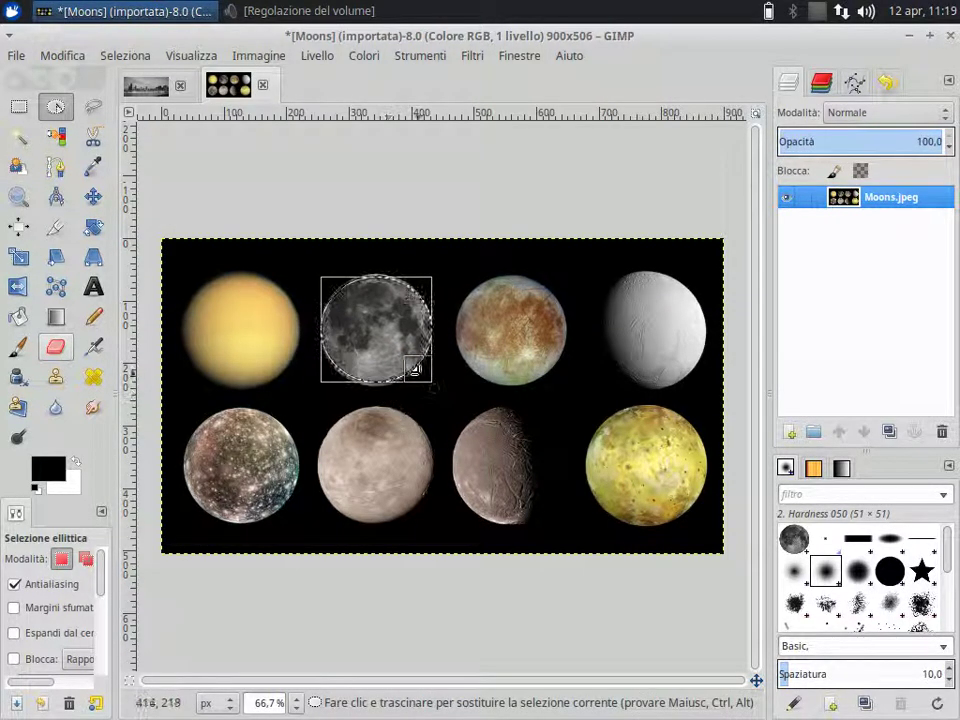
pyautogui.hotkey('ctrl', 'z')
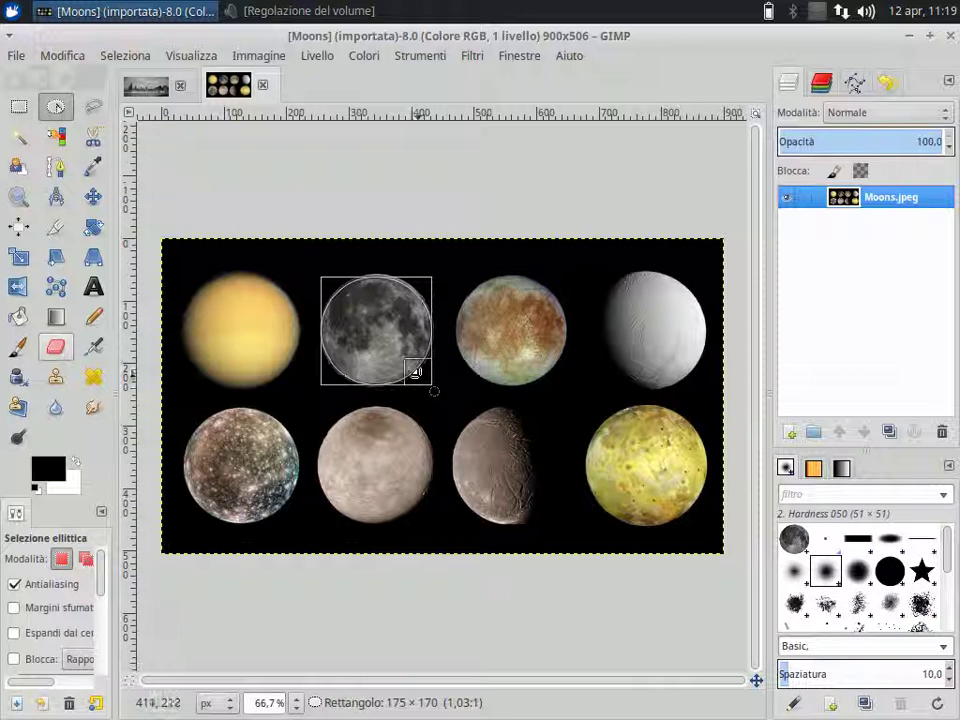
pyautogui.press('Return')
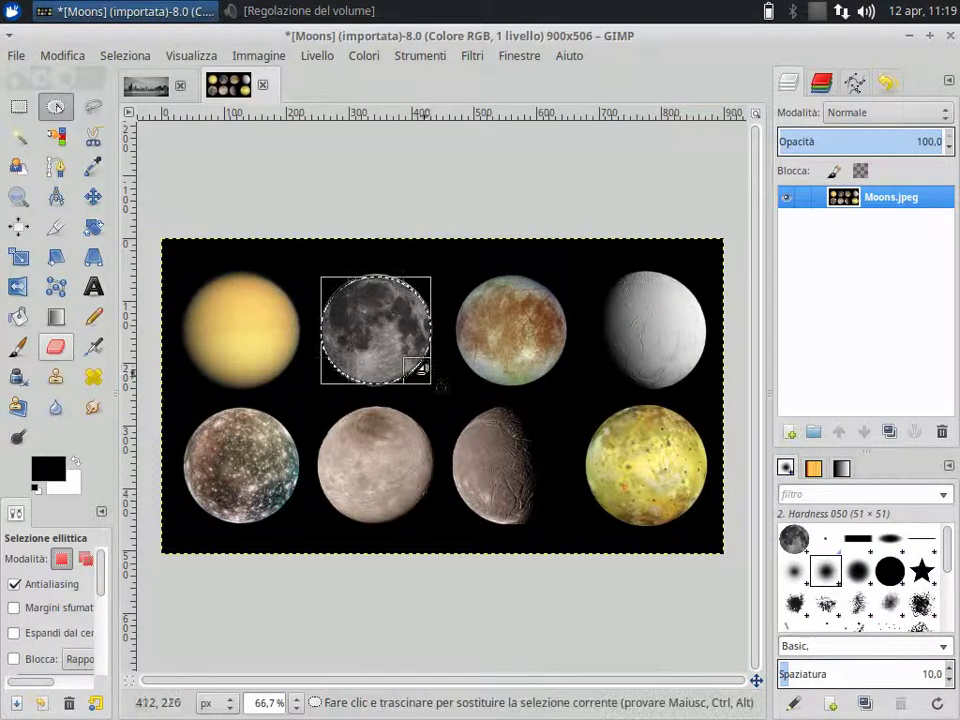
pyautogui.click(62, 55)
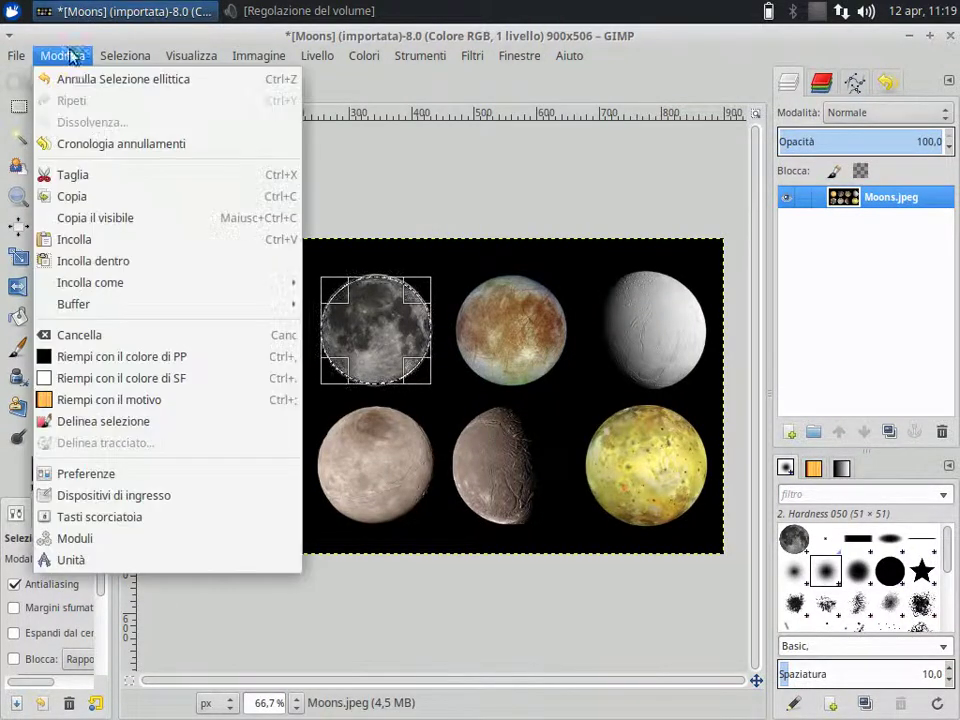
pyautogui.click(94, 197)
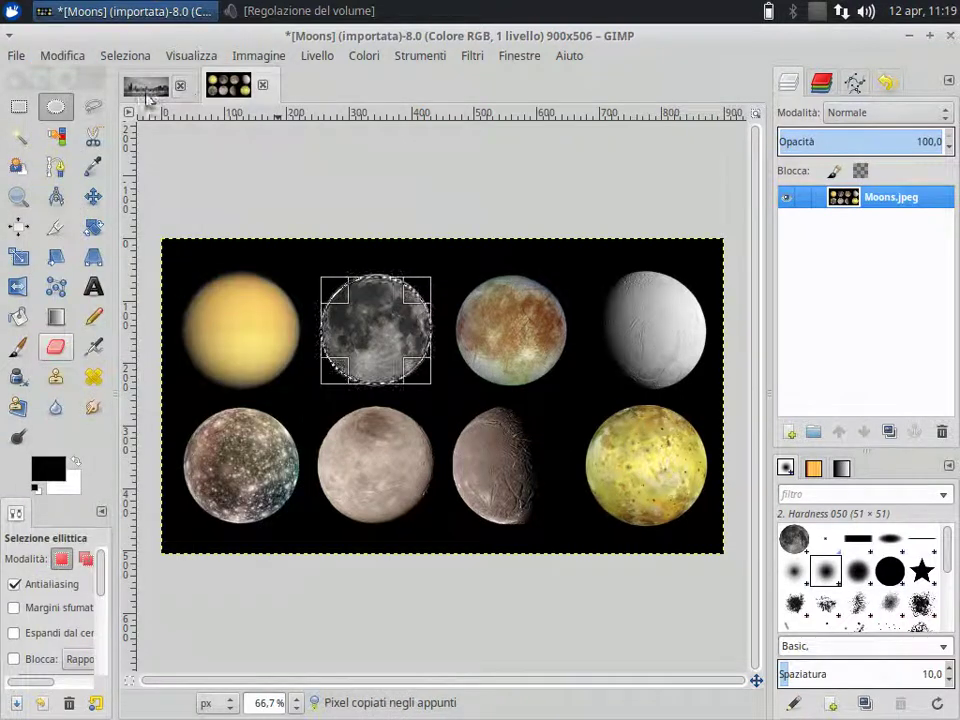
# - Paste the grey moon onto Livello in the skyline image, skyline layer hidden, and shift it up-right
pyautogui.click(146, 88)
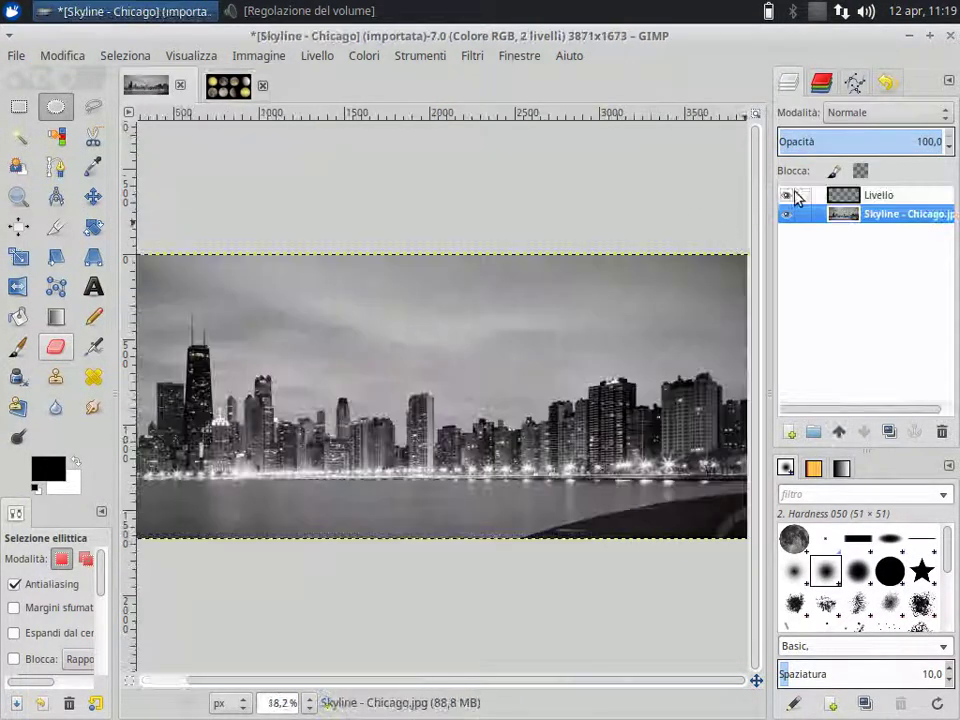
pyautogui.click(849, 197)
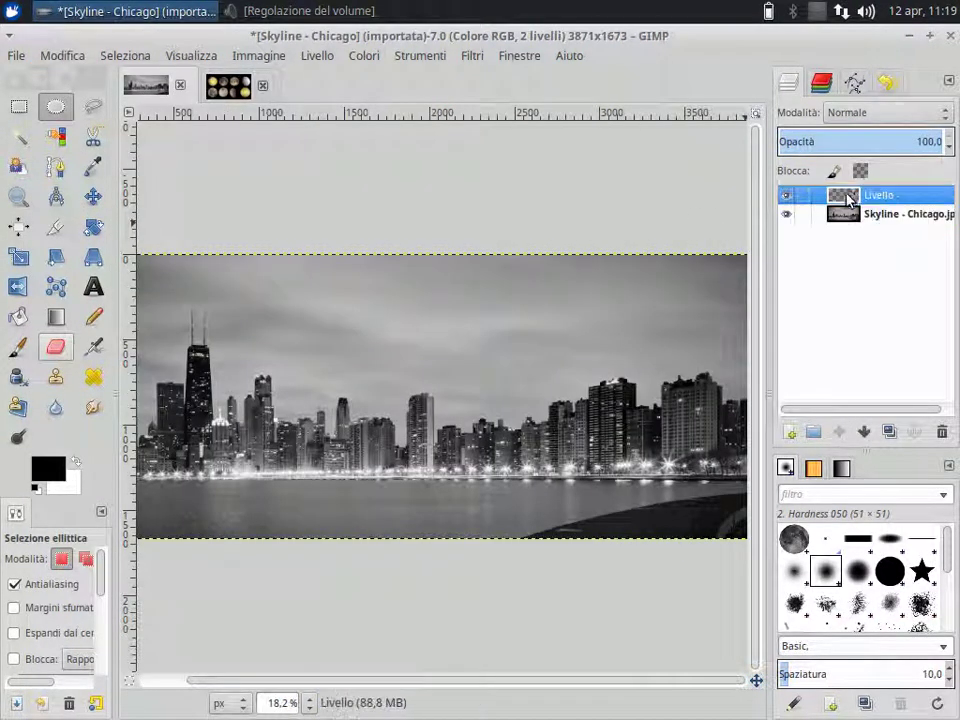
pyautogui.click(786, 215)
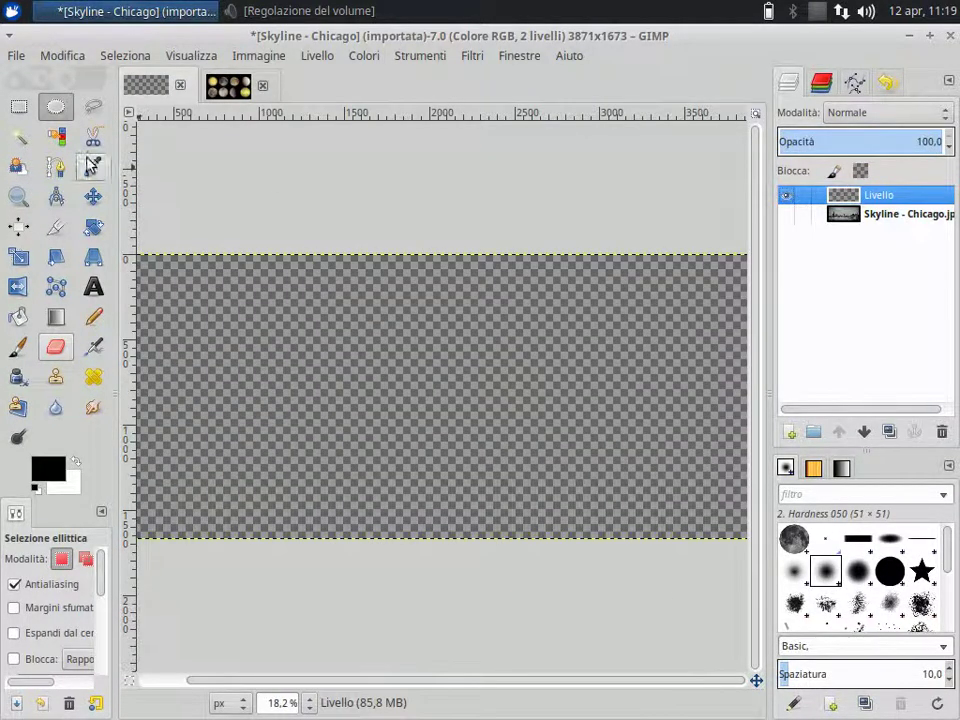
pyautogui.click(80, 53)
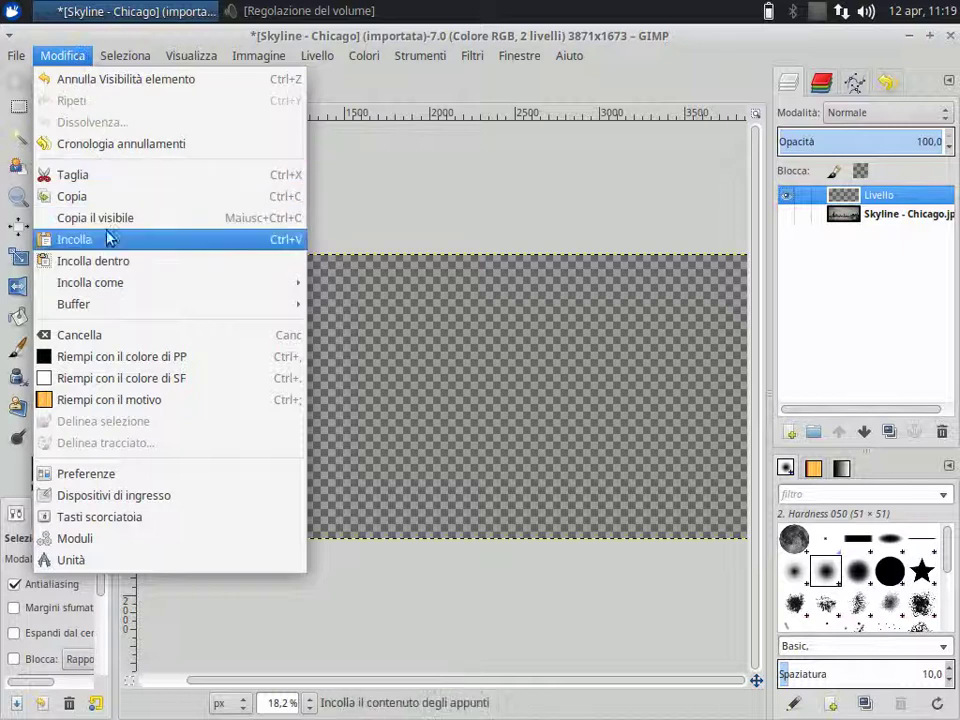
pyautogui.click(197, 239)
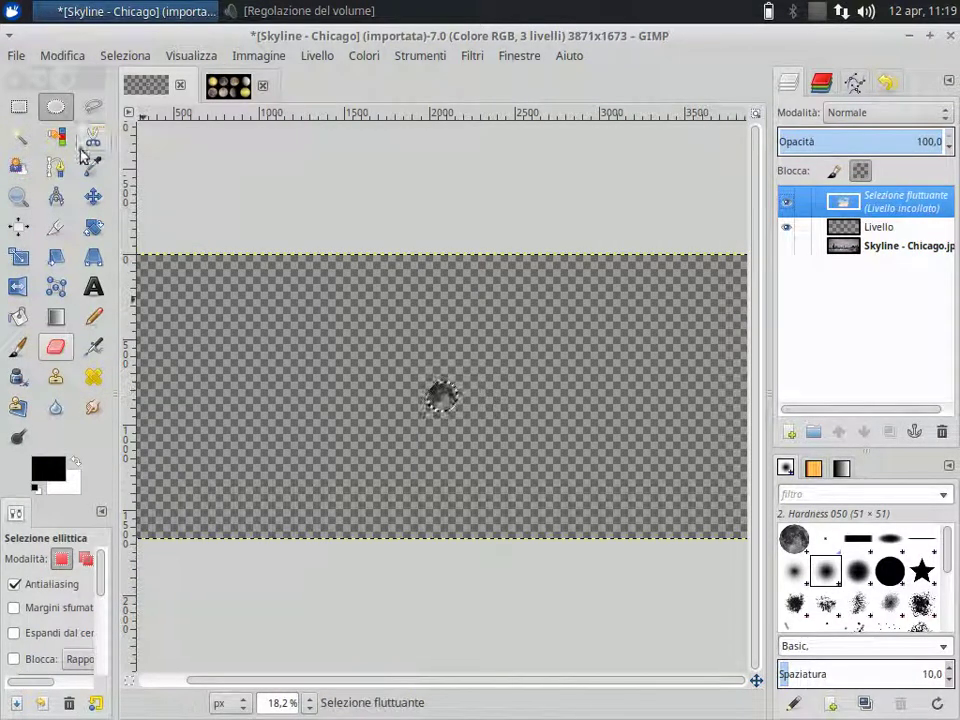
pyautogui.click(92, 196)
pyautogui.moveTo(438, 385); pyautogui.dragTo(490, 303)
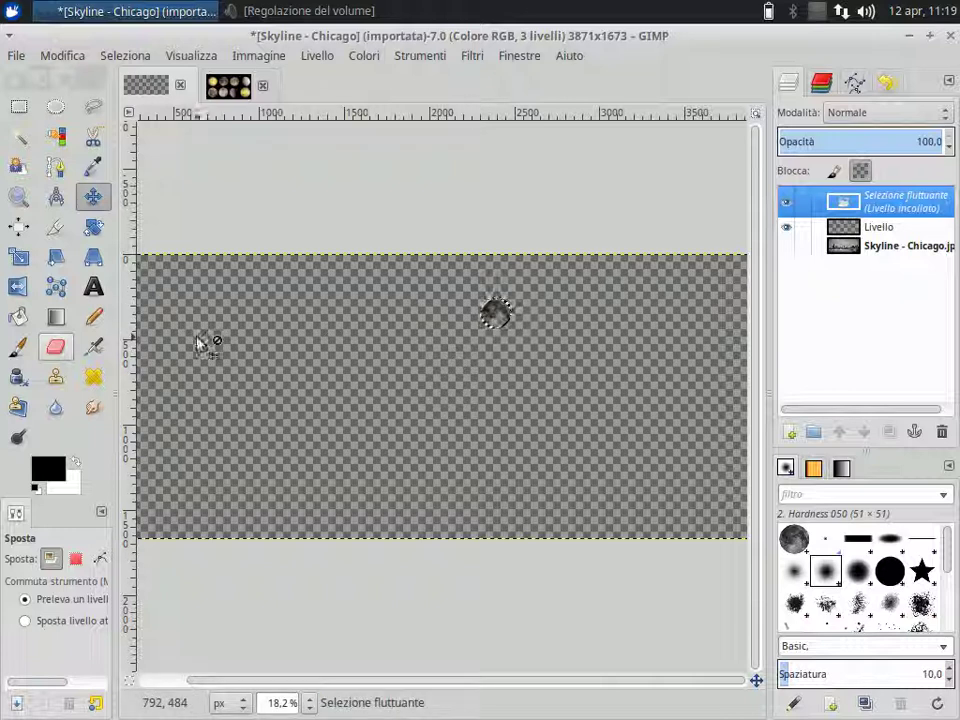
# - Scale the pasted grey moon up to about 529×514 pixels
pyautogui.click(33, 259)
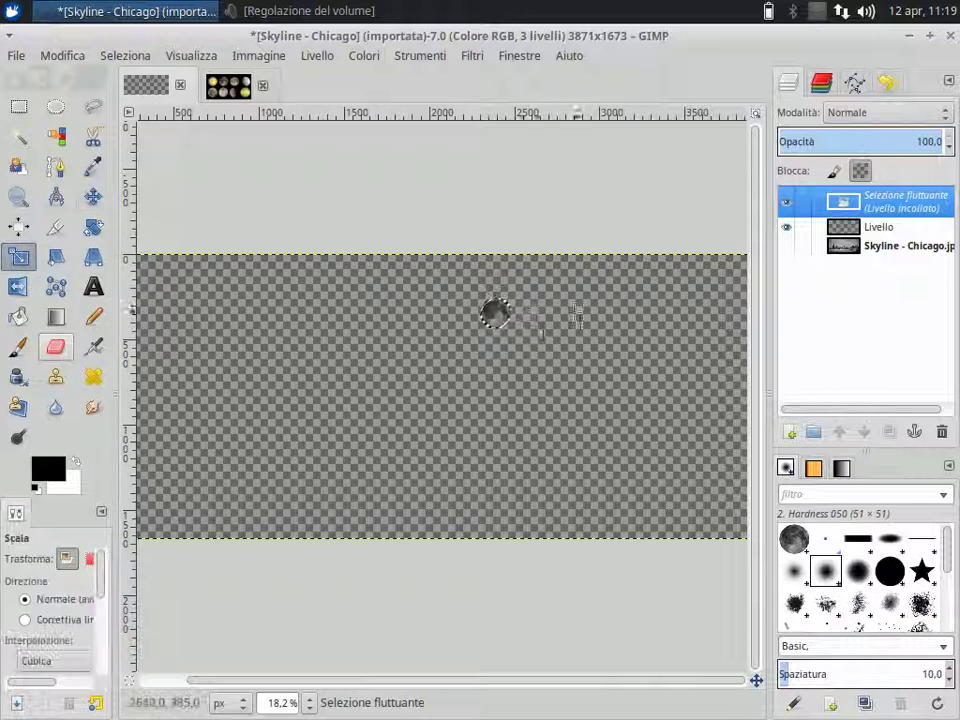
pyautogui.click(505, 318)
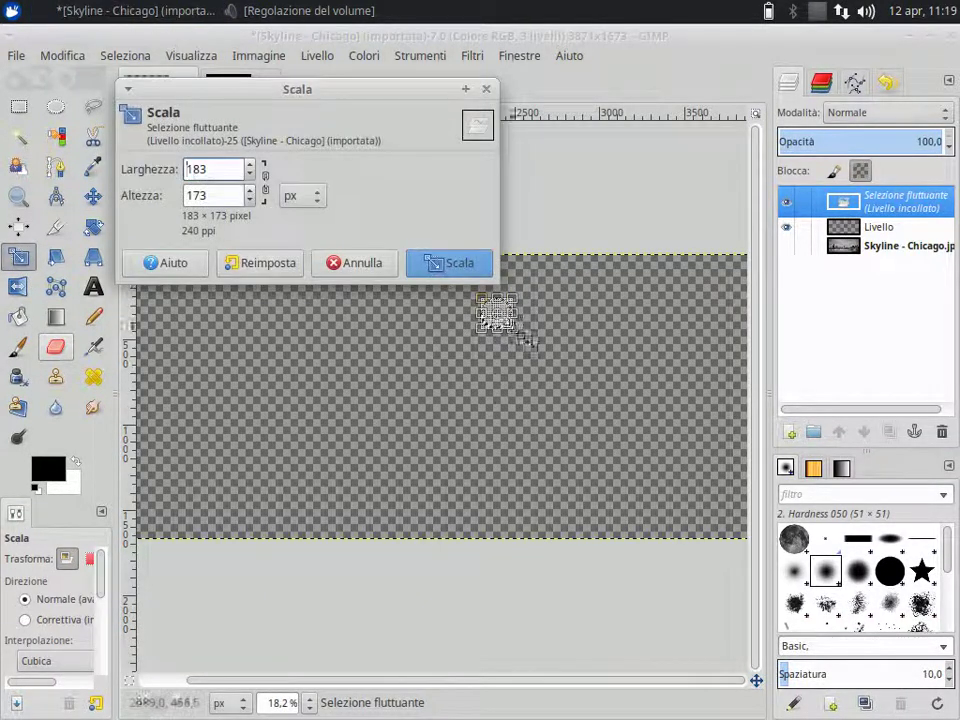
pyautogui.moveTo(533, 347); pyautogui.dragTo(583, 401)
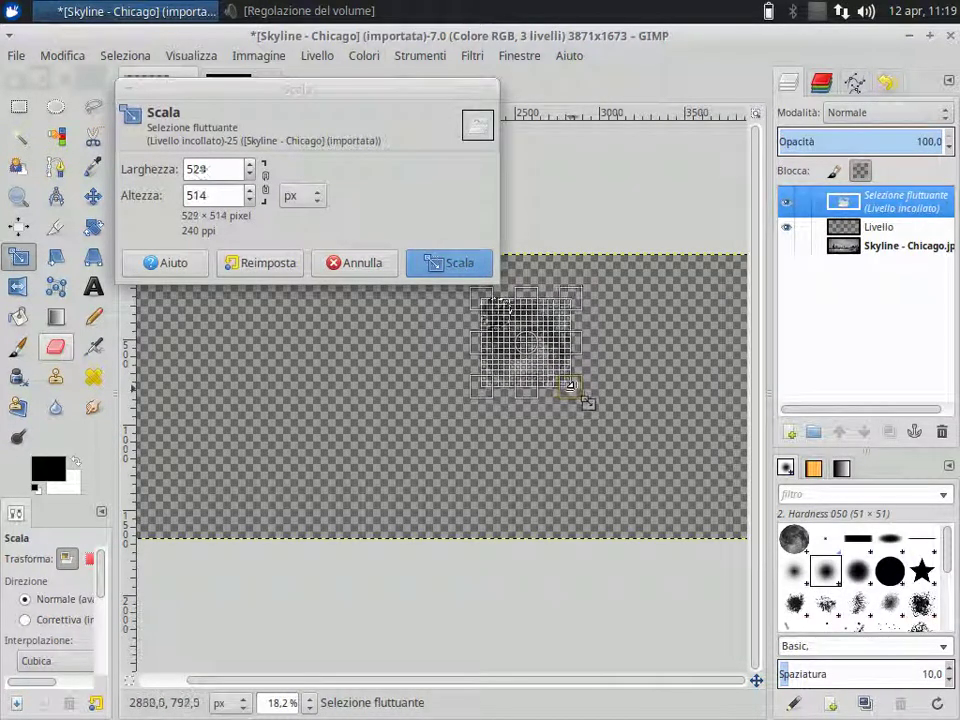
pyautogui.click(457, 272)
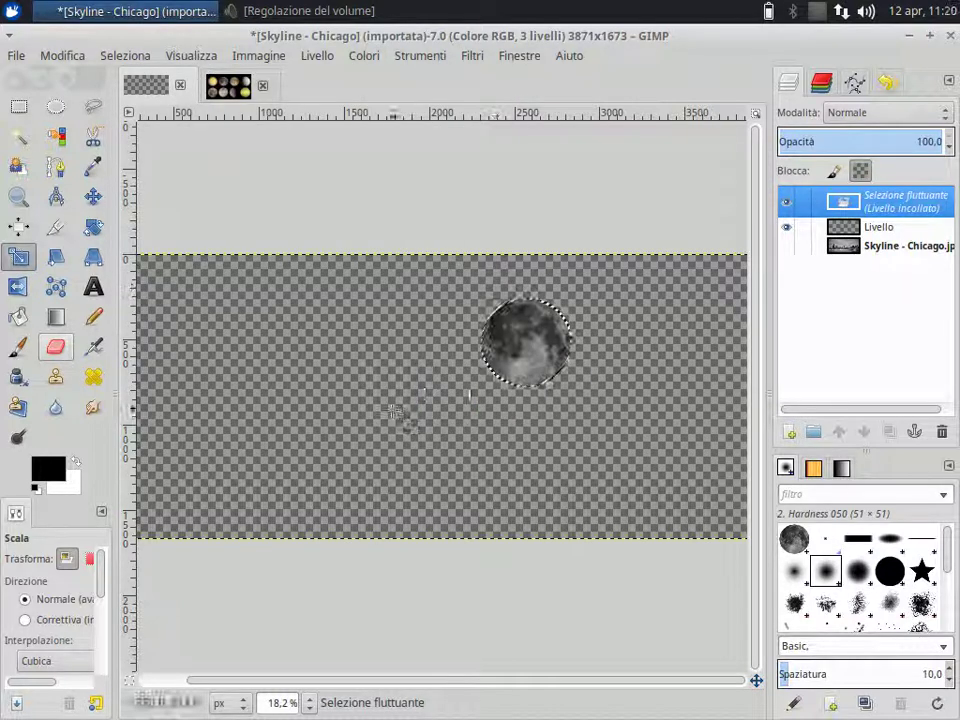
# - Move the enlarged moon to the top-right corner, toggling the skyline layer to check placement
pyautogui.click(93, 196)
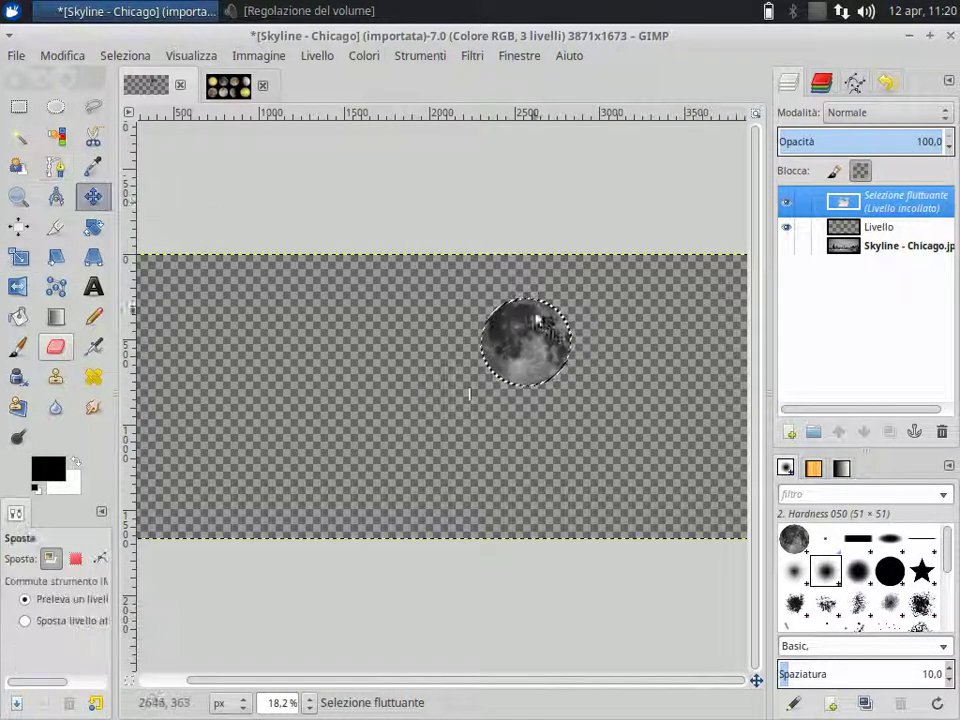
pyautogui.moveTo(531, 334)
pyautogui.mouseDown()
pyautogui.moveTo(550, 315)
pyautogui.moveTo(727, 285)
pyautogui.mouseUp()
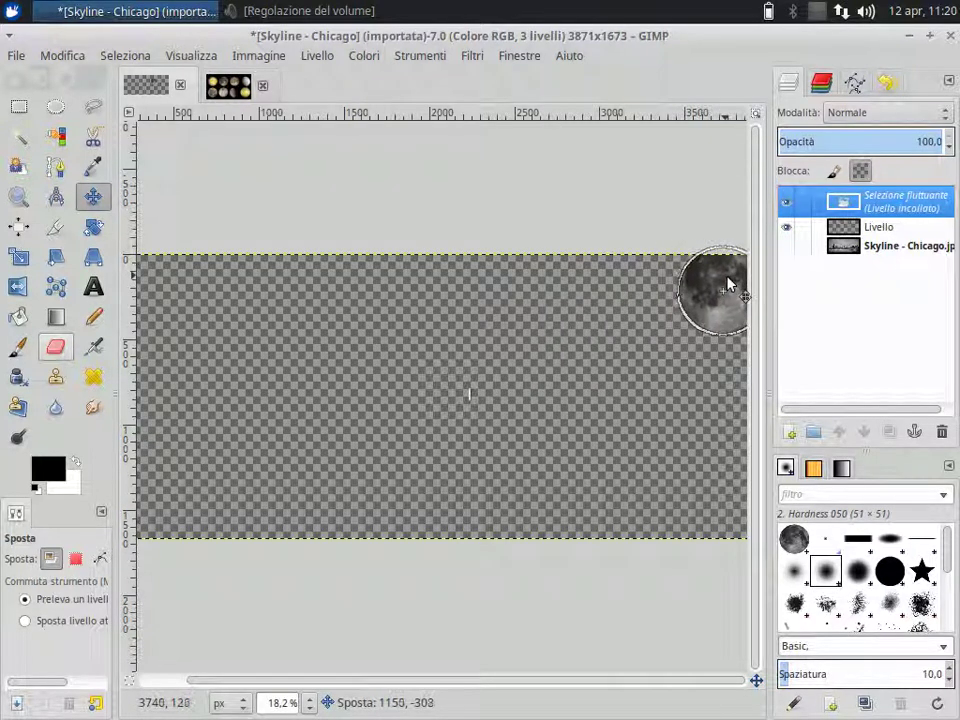
pyautogui.moveTo(727, 285); pyautogui.dragTo(727, 290)
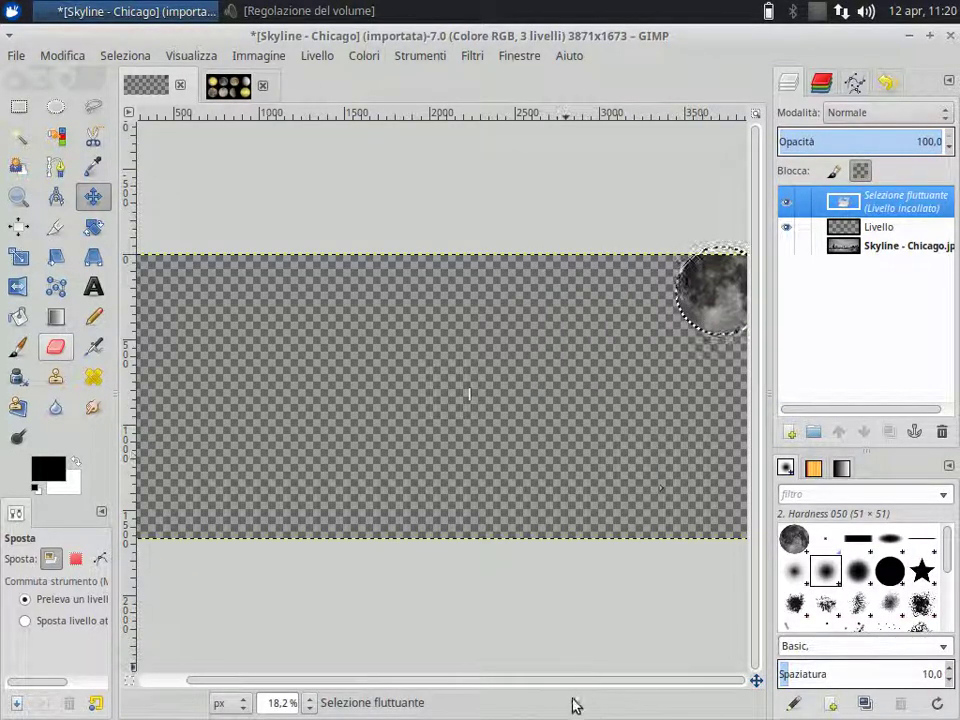
pyautogui.click(786, 246)
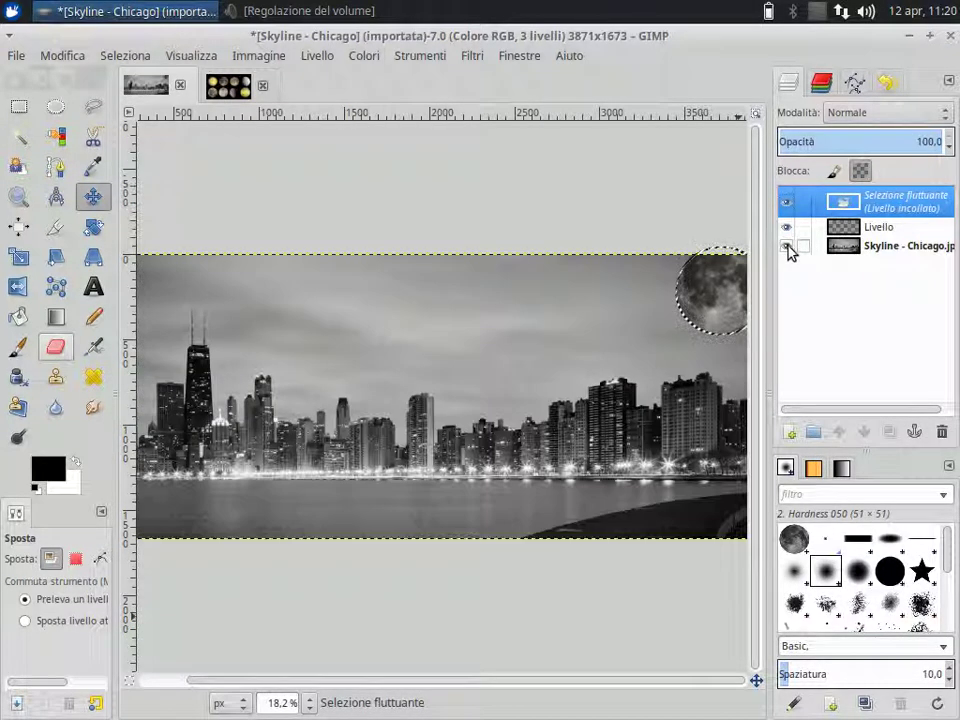
pyautogui.click(786, 246)
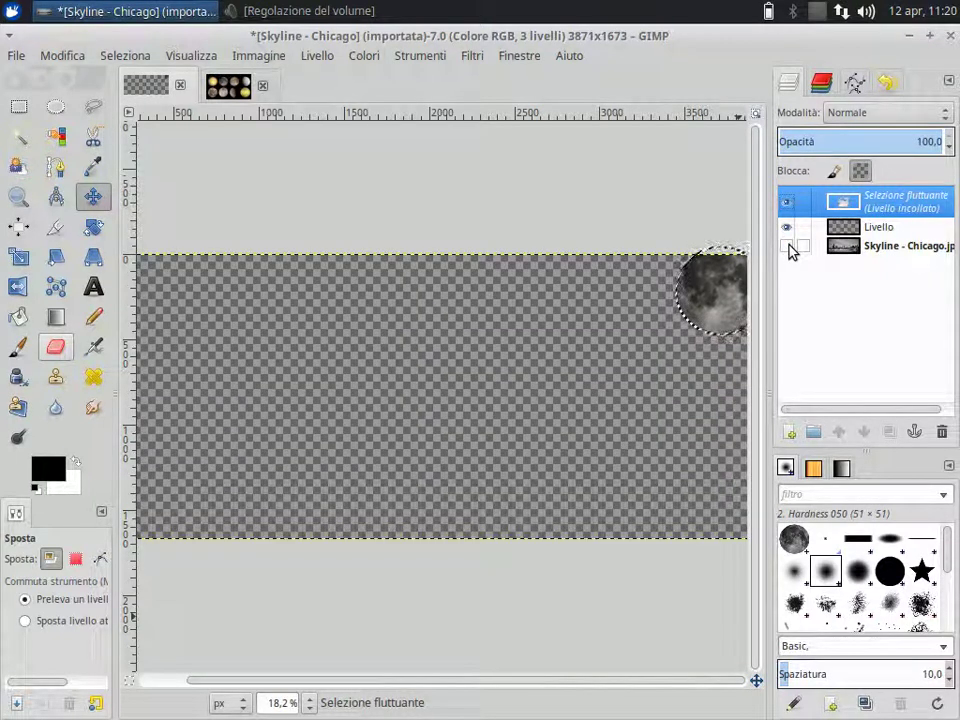
pyautogui.click(788, 247)
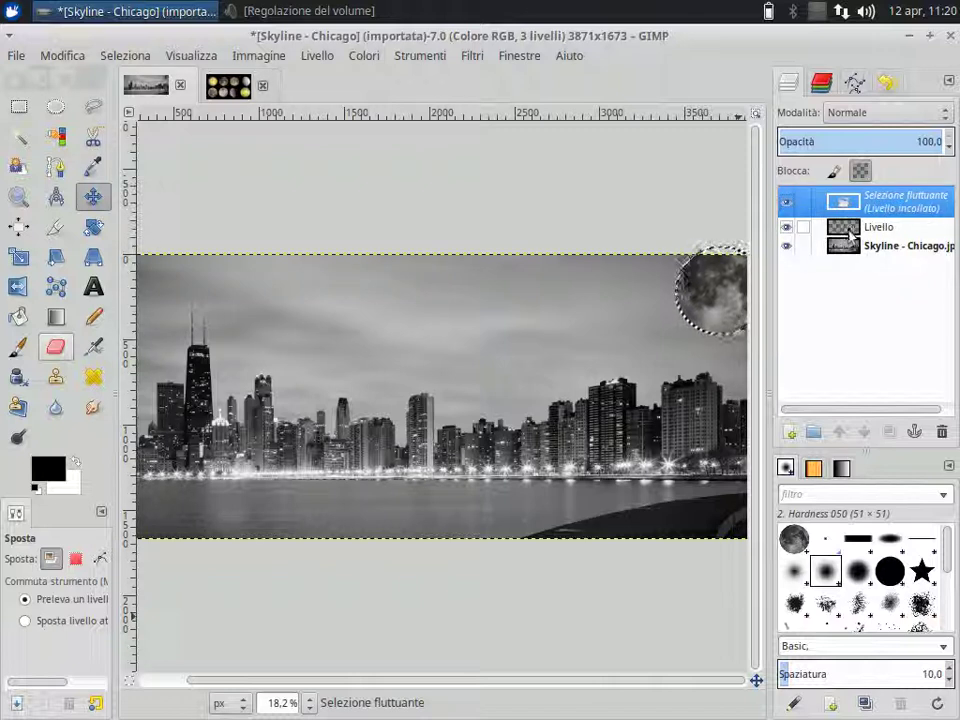
# - Anchor the floating grey moon into the Livello layer, then return to the Moons image
pyautogui.click(795, 249)
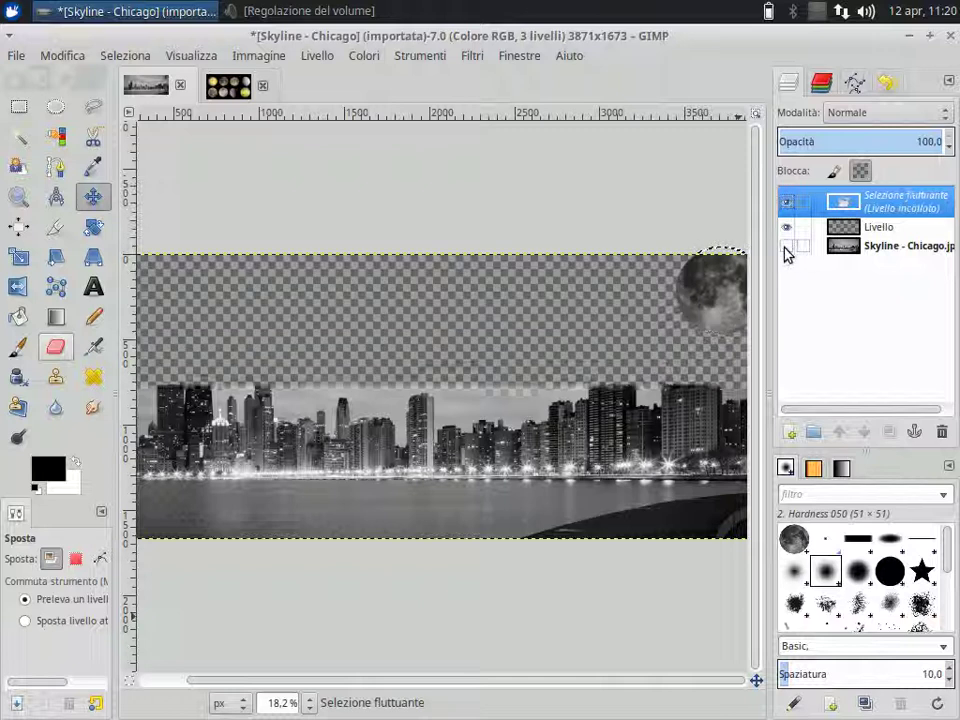
pyautogui.click(917, 433)
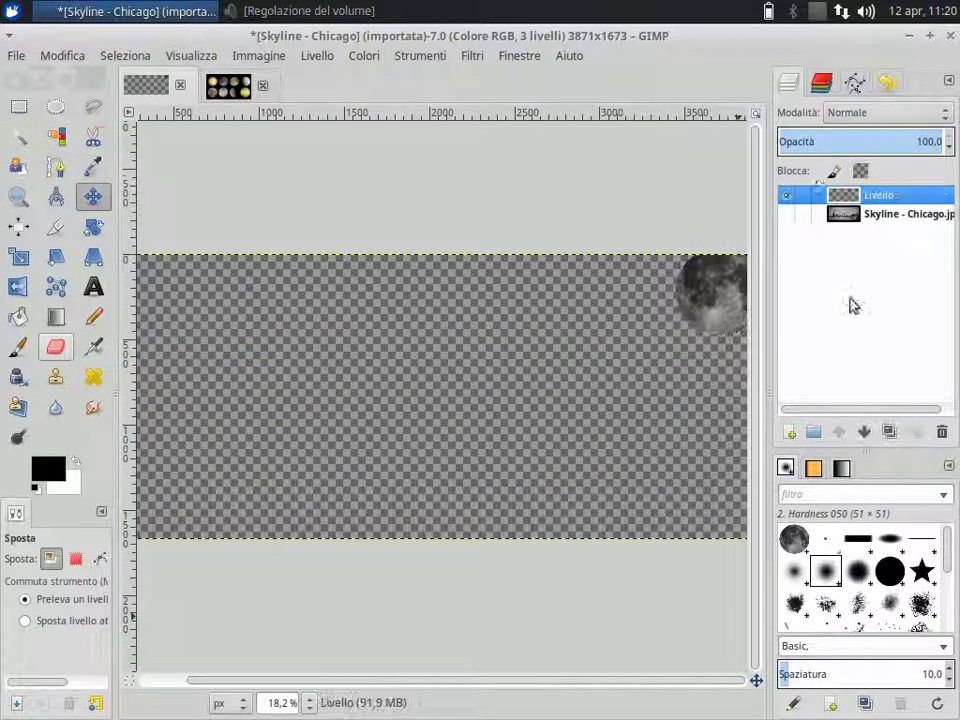
pyautogui.click(789, 214)
pyautogui.click(789, 213)
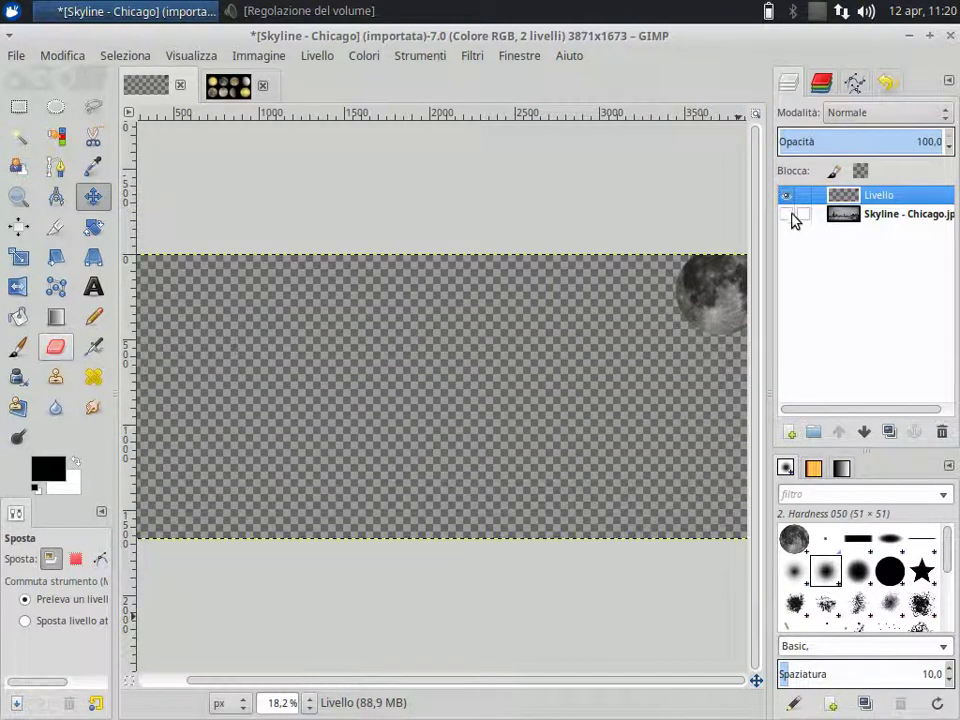
pyautogui.click(229, 87)
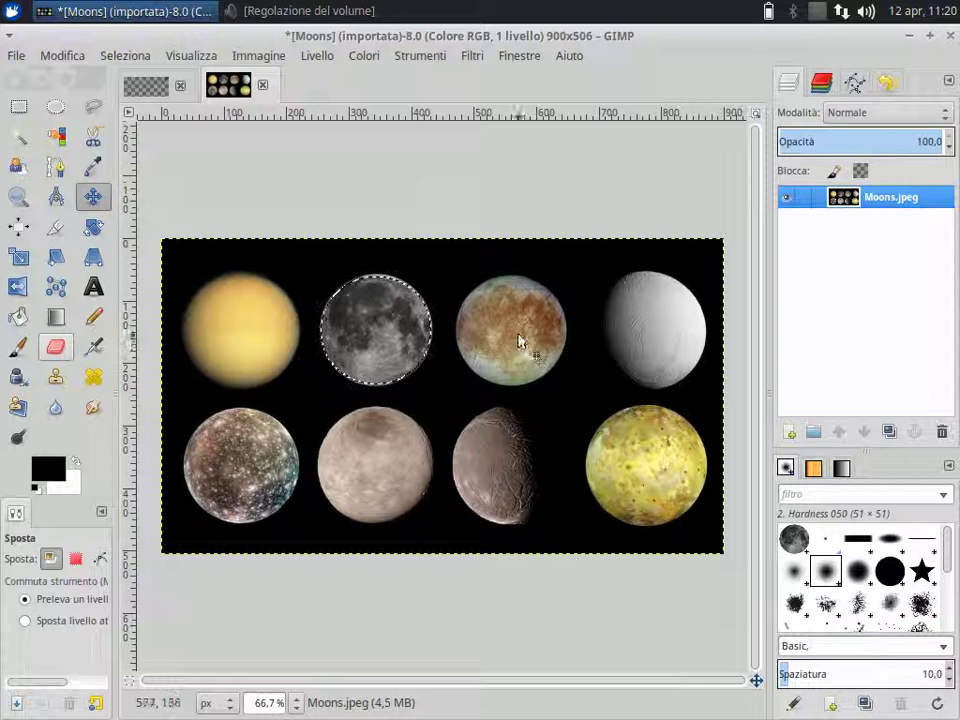
# - Draw and refine an elliptical selection fitting the brown moon's rim
pyautogui.click(53, 107)
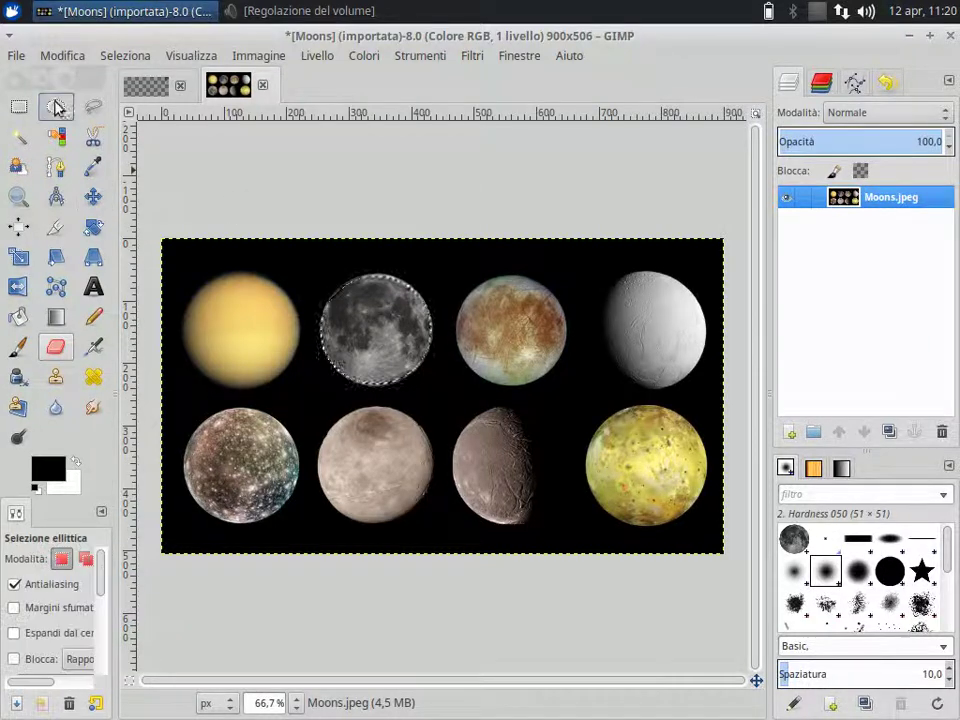
pyautogui.moveTo(470, 291); pyautogui.dragTo(553, 376)
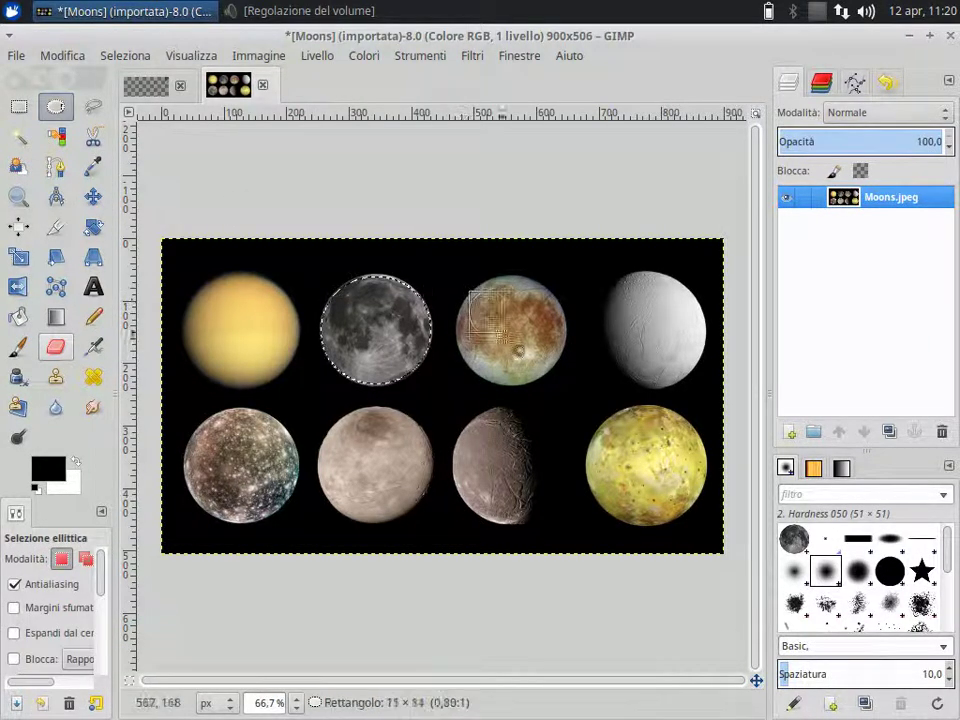
pyautogui.moveTo(513, 337); pyautogui.dragTo(511, 332)
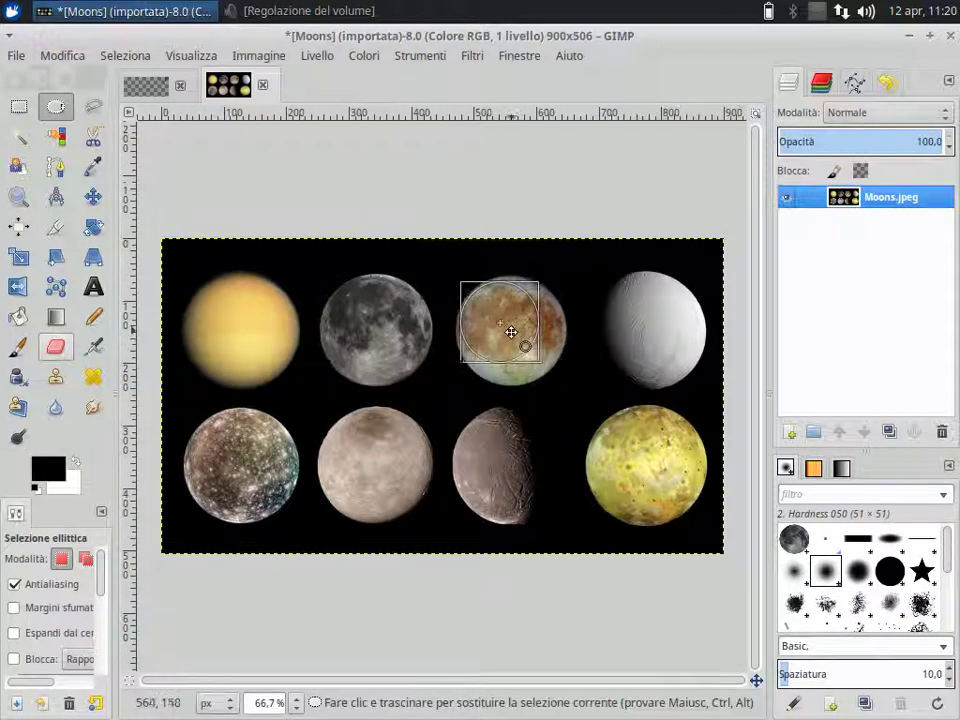
pyautogui.moveTo(539, 359); pyautogui.dragTo(575, 390)
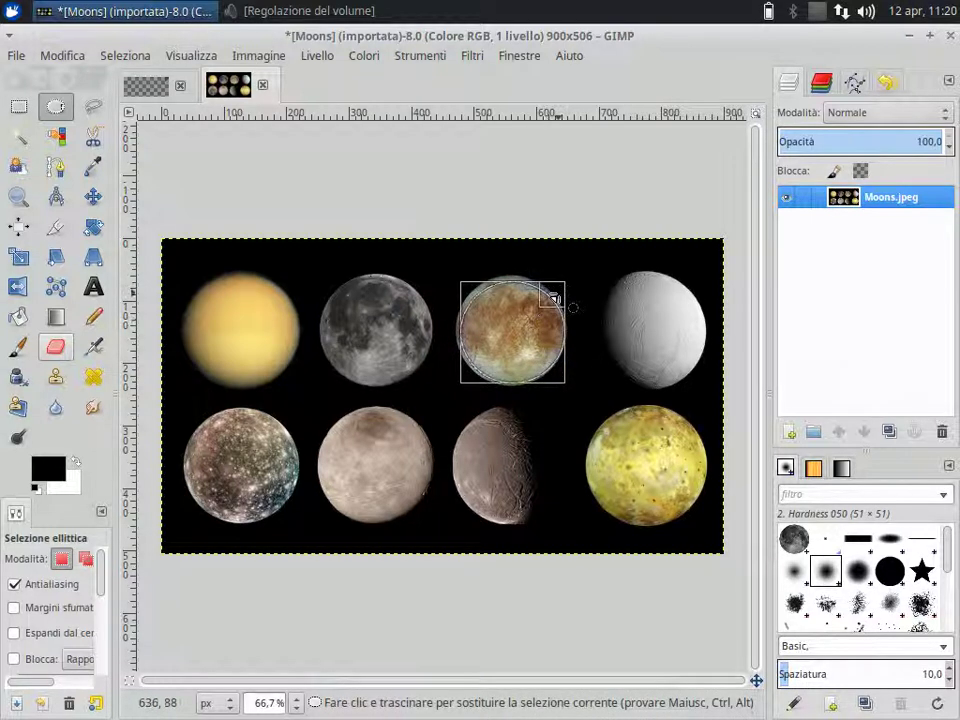
pyautogui.moveTo(553, 299); pyautogui.dragTo(552, 292)
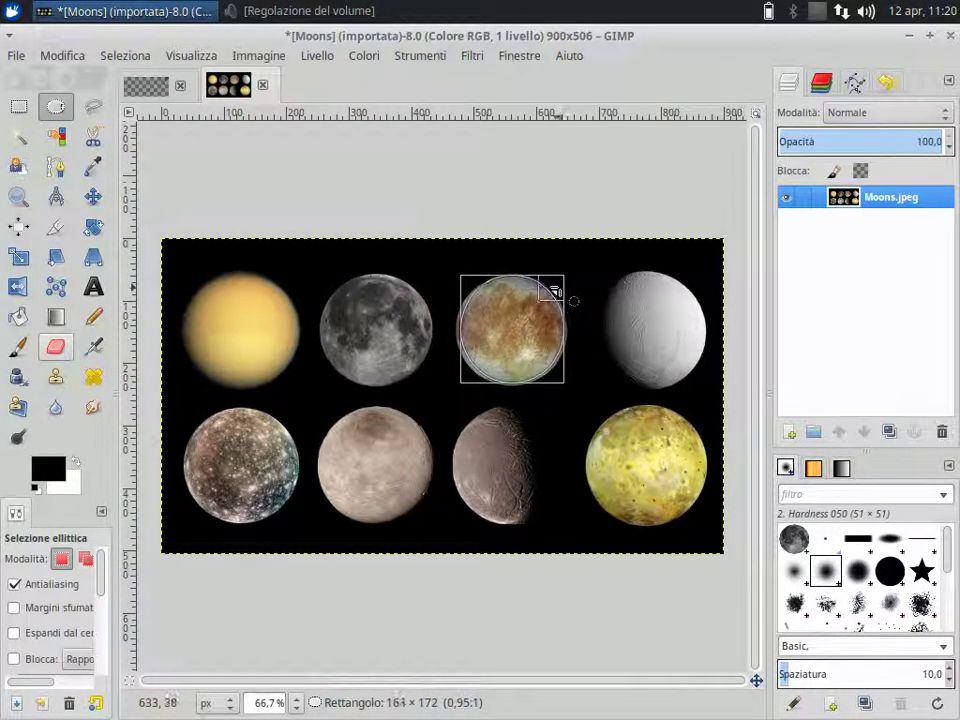
pyautogui.moveTo(554, 291); pyautogui.dragTo(552, 292)
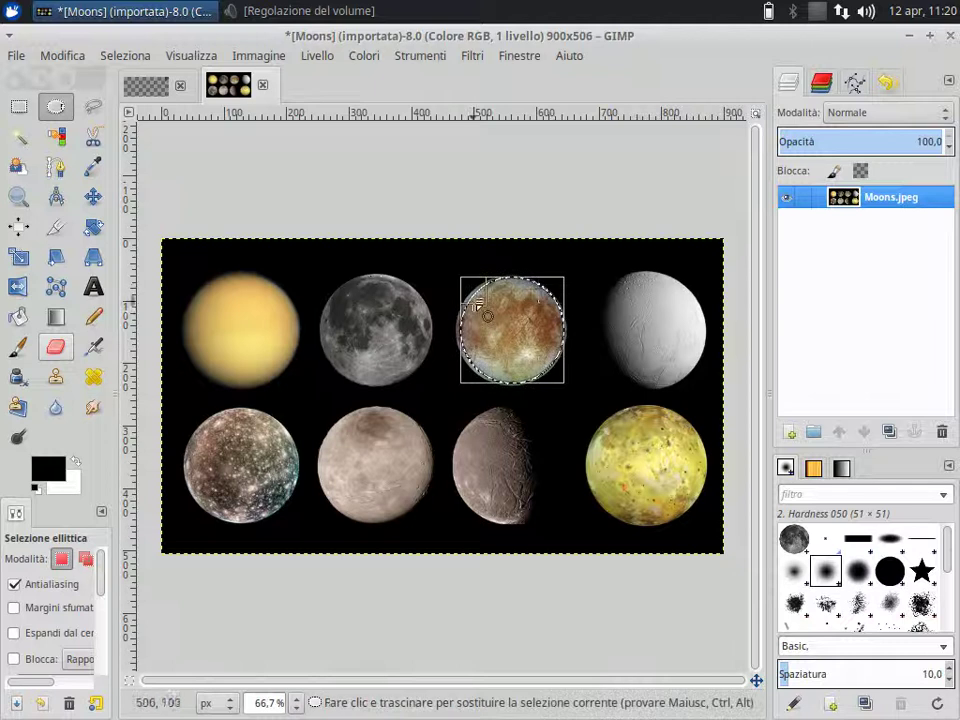
pyautogui.moveTo(477, 303); pyautogui.dragTo(467, 299)
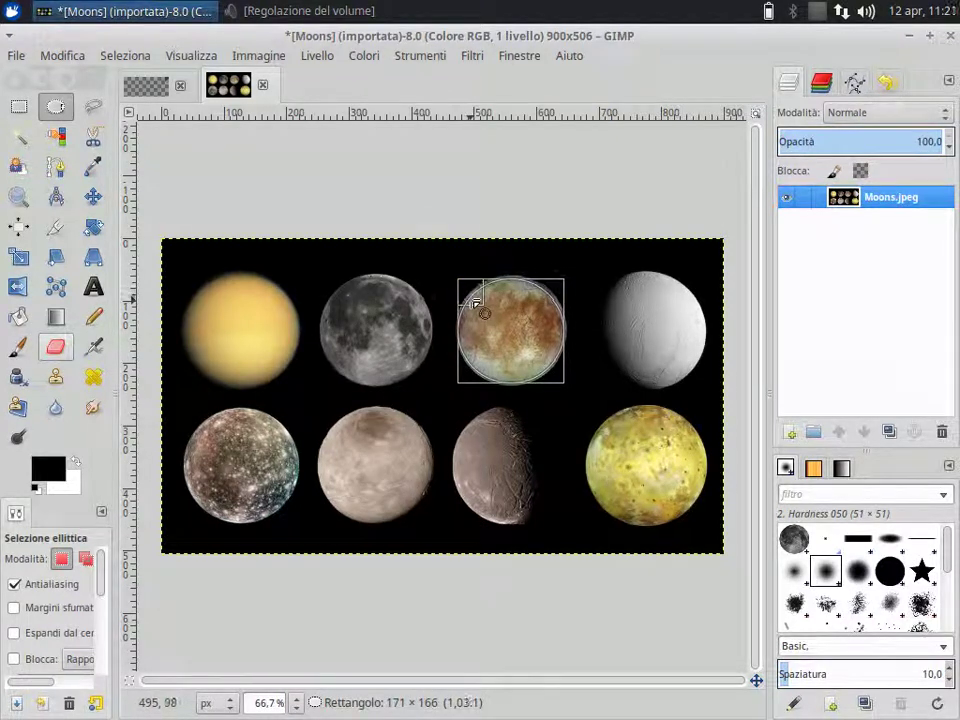
pyautogui.moveTo(476, 302); pyautogui.dragTo(478, 304)
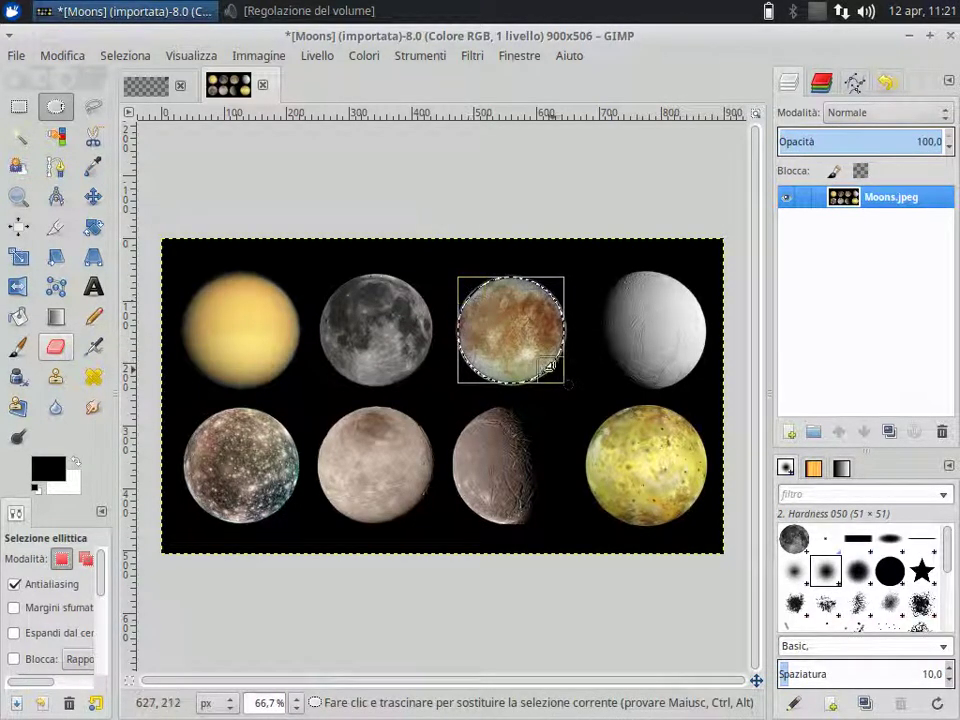
pyautogui.moveTo(567, 384); pyautogui.dragTo(570, 389)
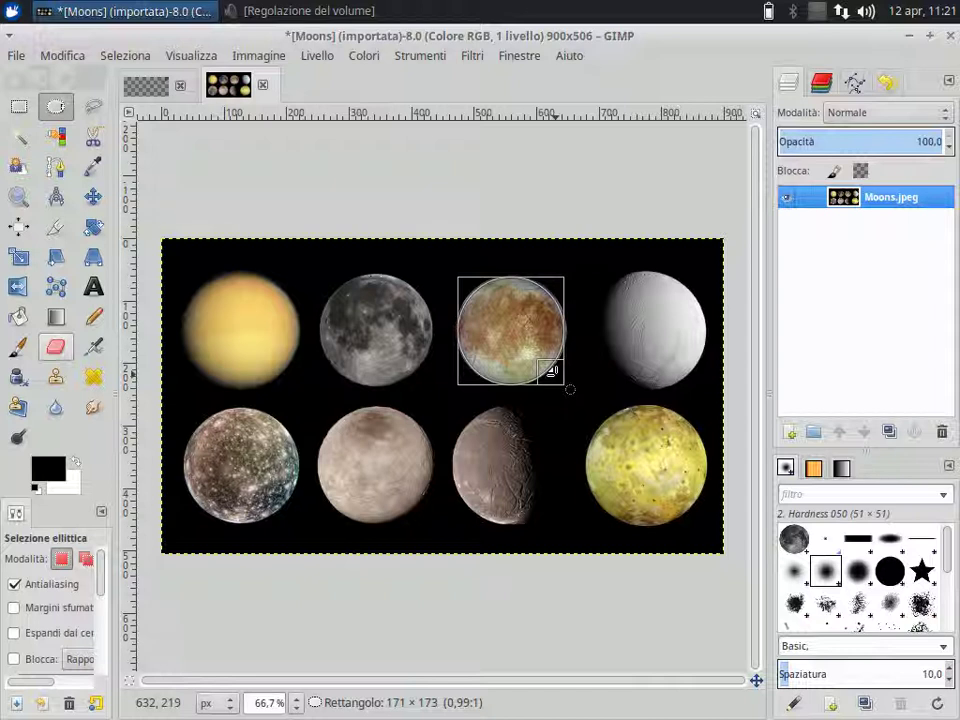
pyautogui.moveTo(569, 389); pyautogui.dragTo(568, 387)
# - Copy the brown moon and go back to the Skyline - Chicago image
pyautogui.click(62, 56)
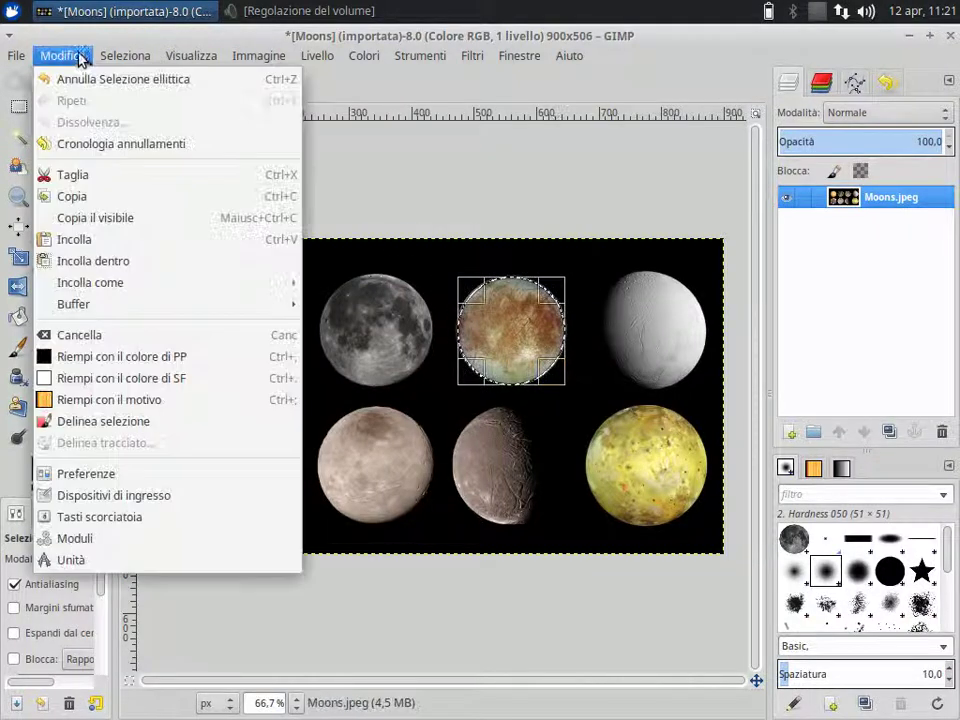
pyautogui.click(98, 198)
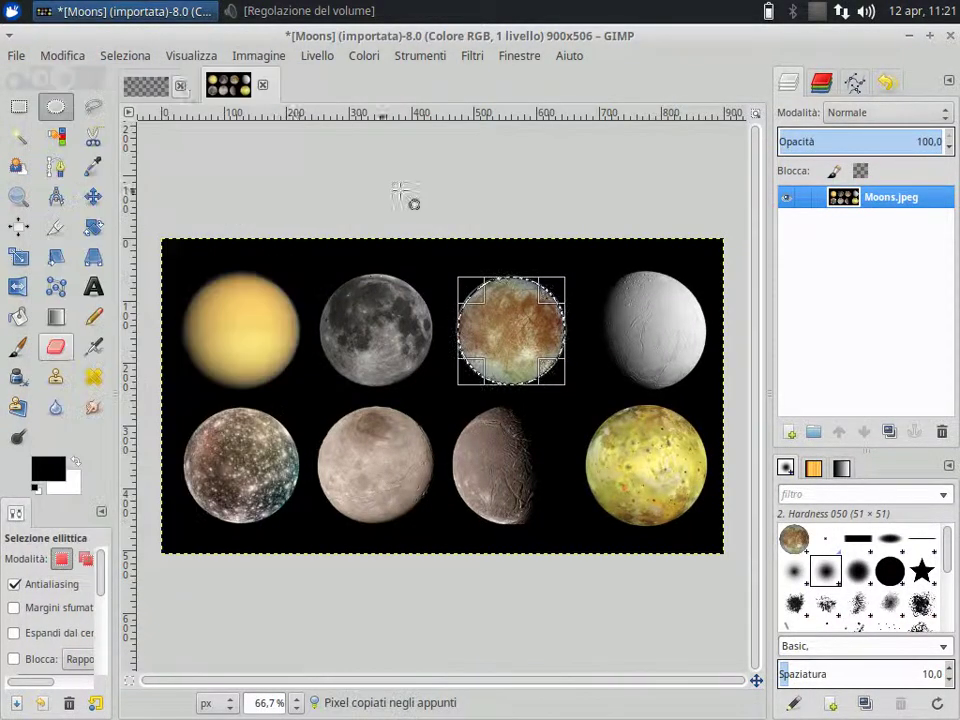
pyautogui.click(146, 86)
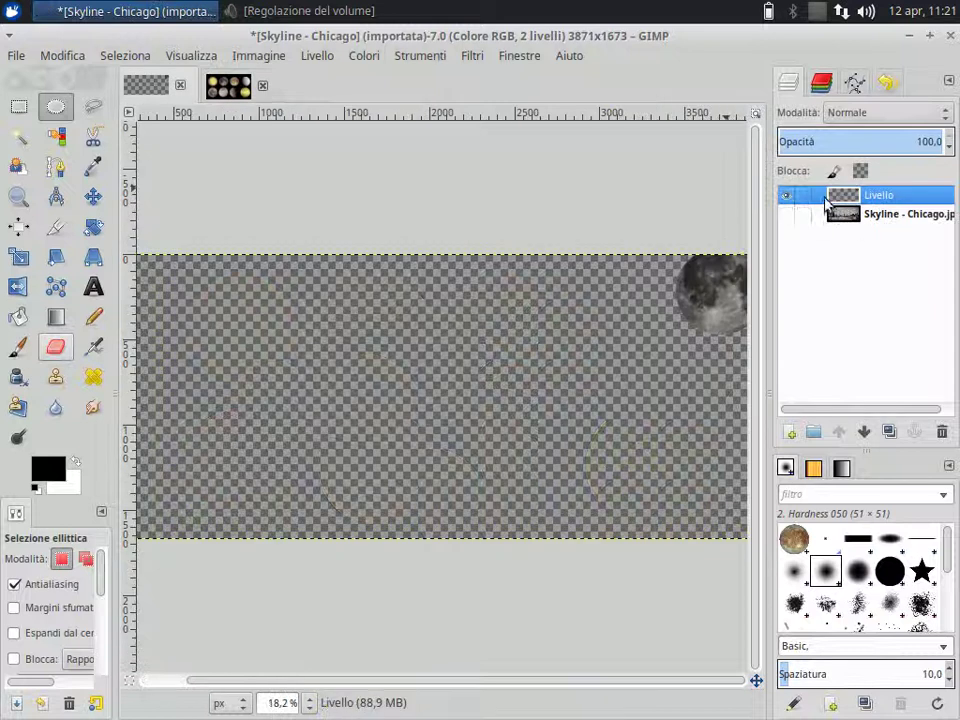
# - Paste the brown moon into the skyline image and move it higher
pyautogui.click(62, 56)
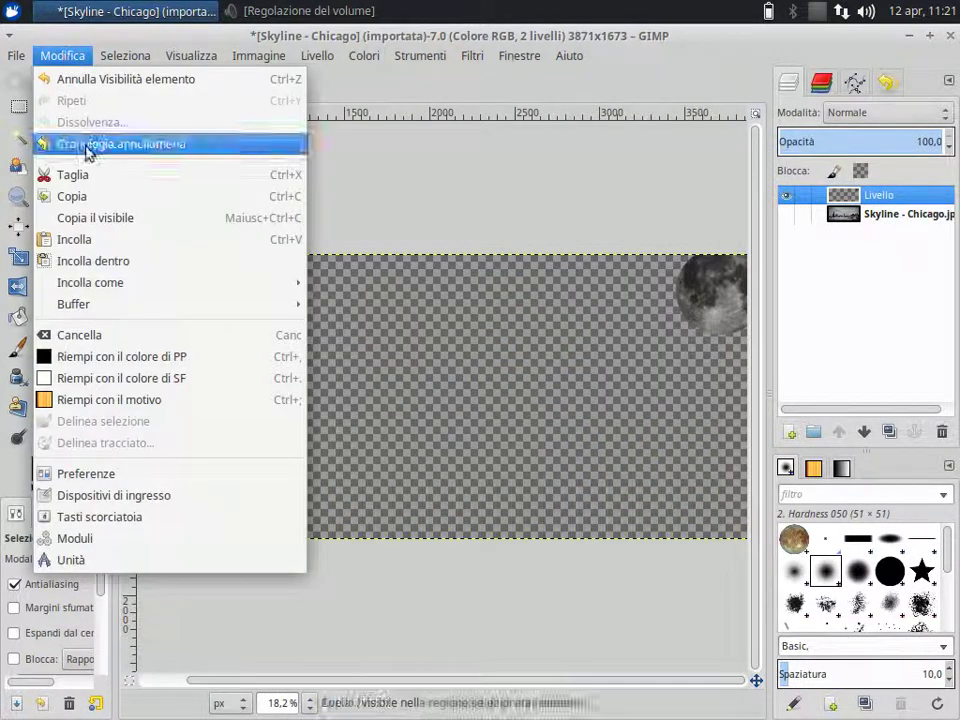
pyautogui.click(94, 239)
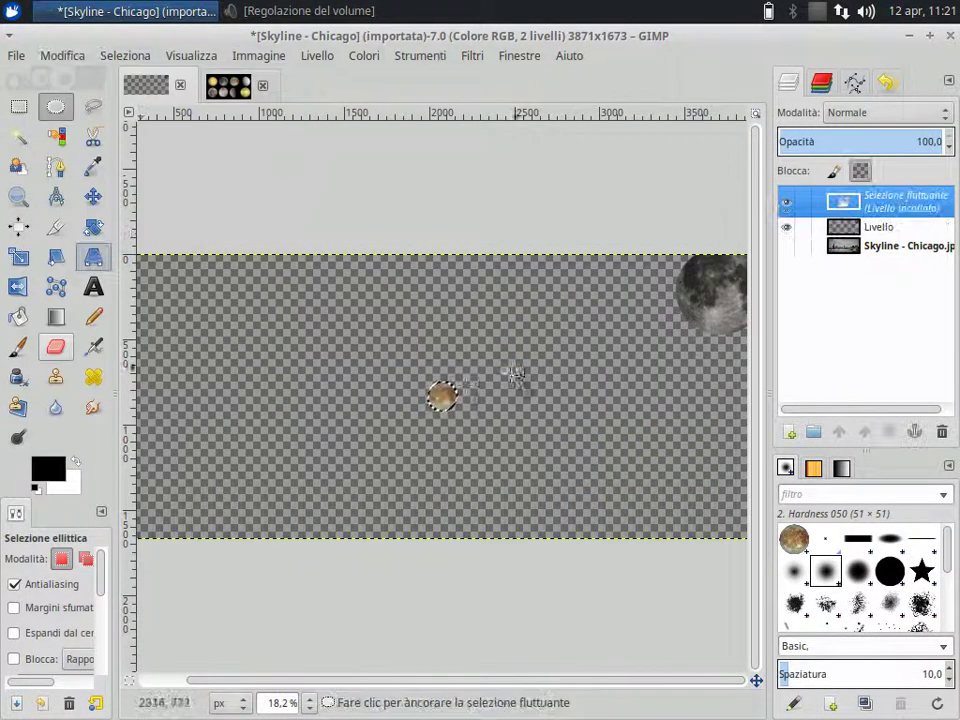
pyautogui.click(93, 197)
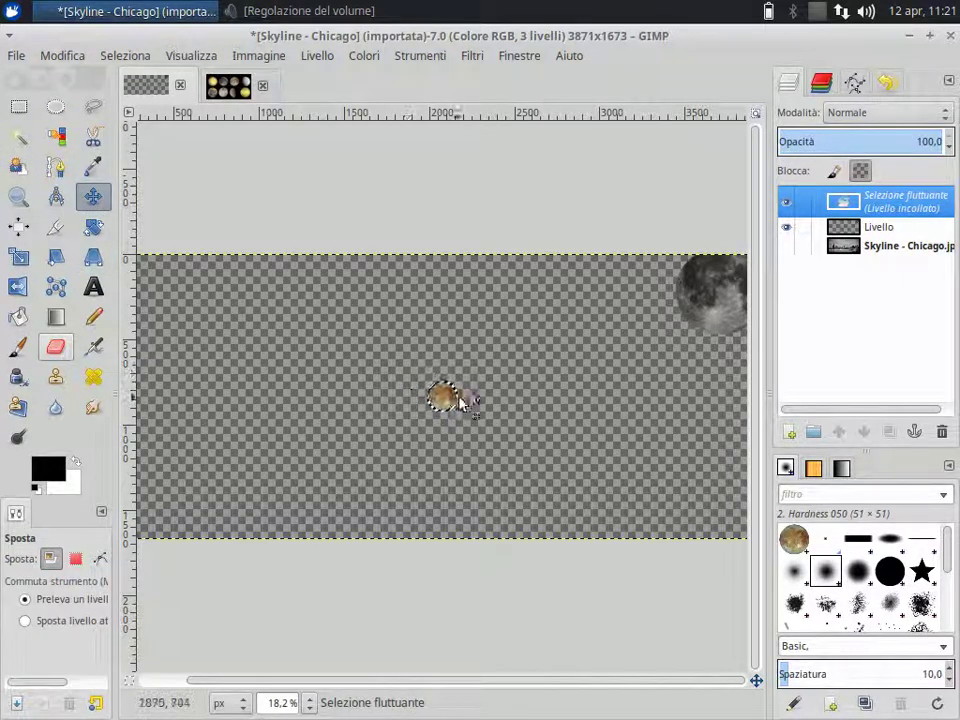
pyautogui.moveTo(461, 402); pyautogui.dragTo(469, 324)
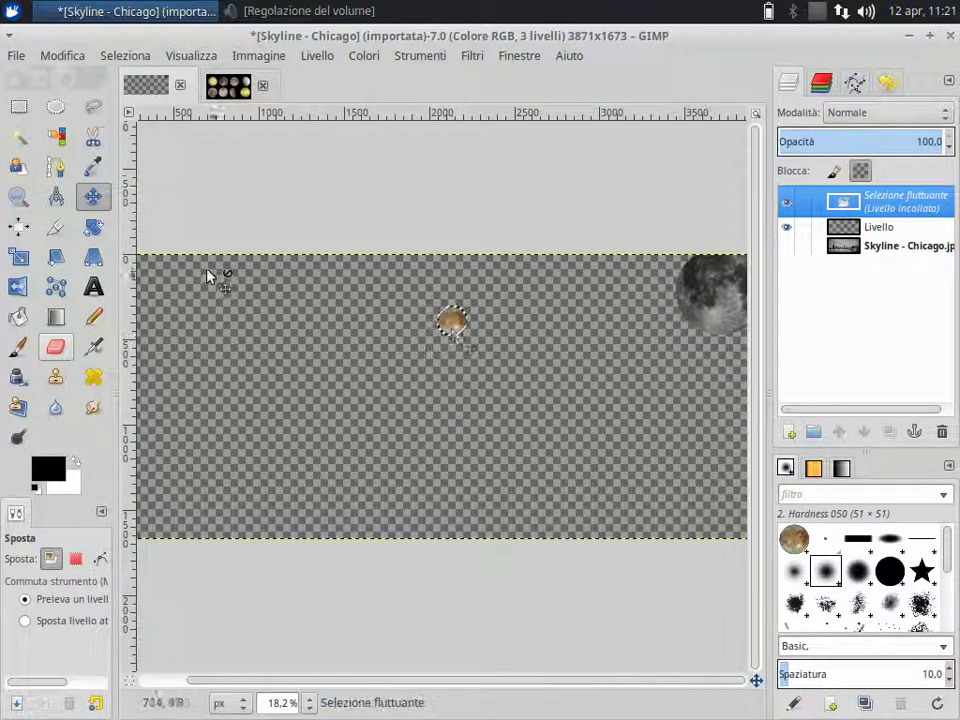
# - Scale the pasted brown moon up to about 403×410 pixels
pyautogui.click(20, 258)
pyautogui.click(458, 328)
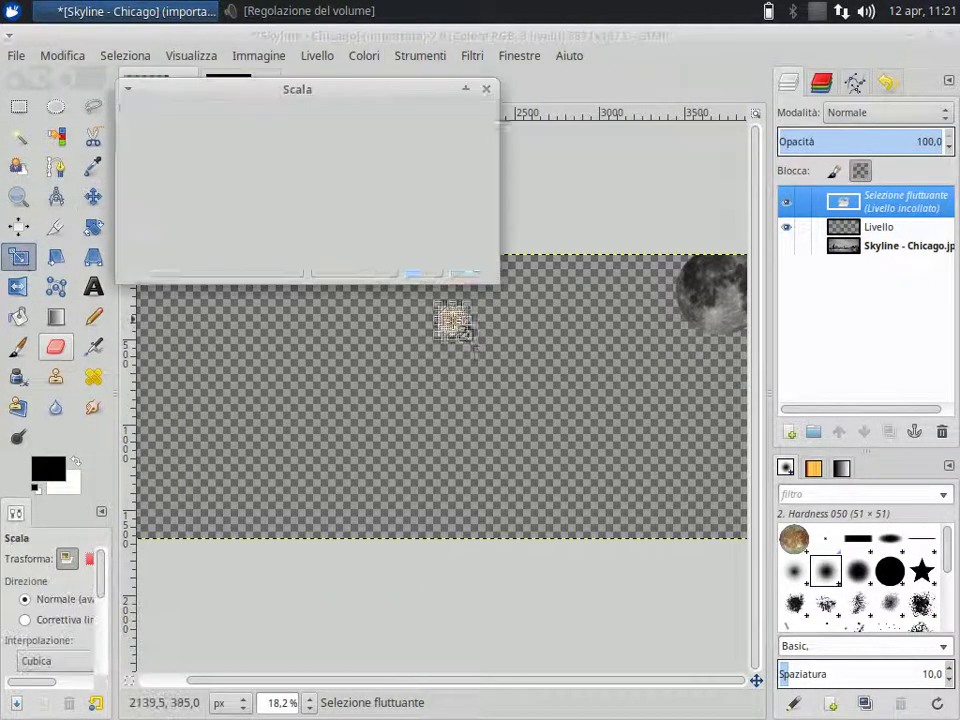
pyautogui.moveTo(482, 349); pyautogui.dragTo(514, 386)
pyautogui.click(455, 265)
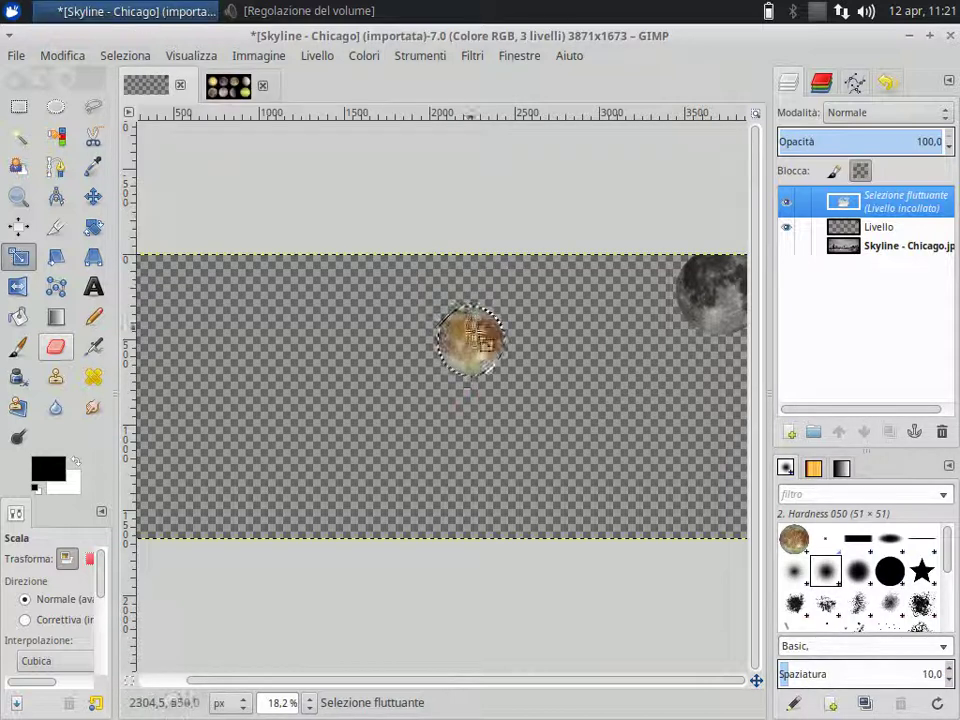
pyautogui.click(92, 196)
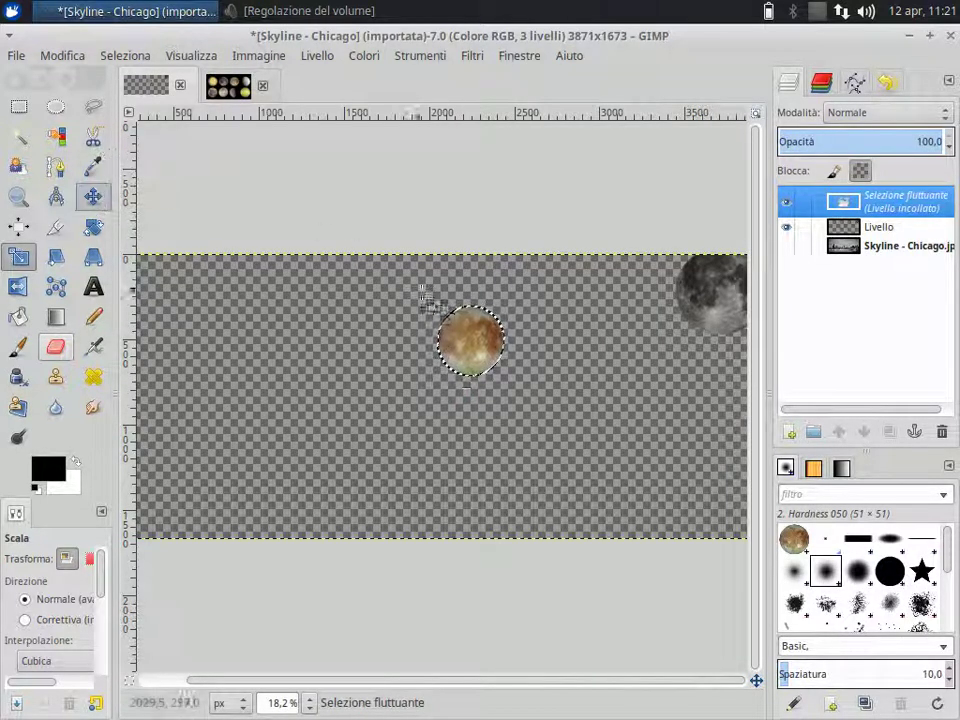
pyautogui.click(462, 333)
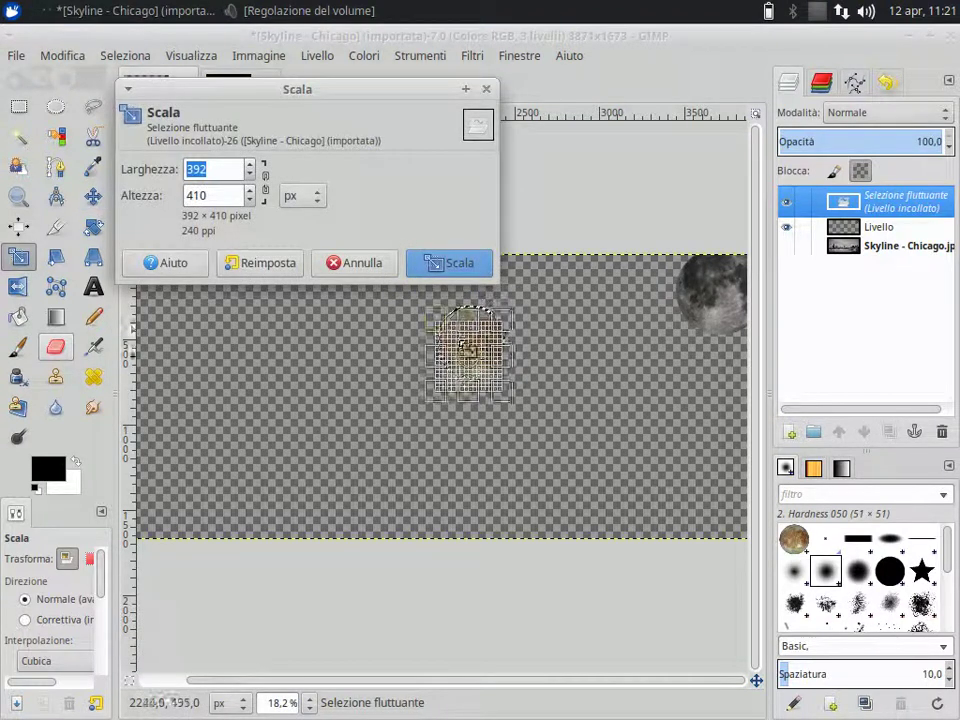
pyautogui.moveTo(508, 396); pyautogui.dragTo(503, 390)
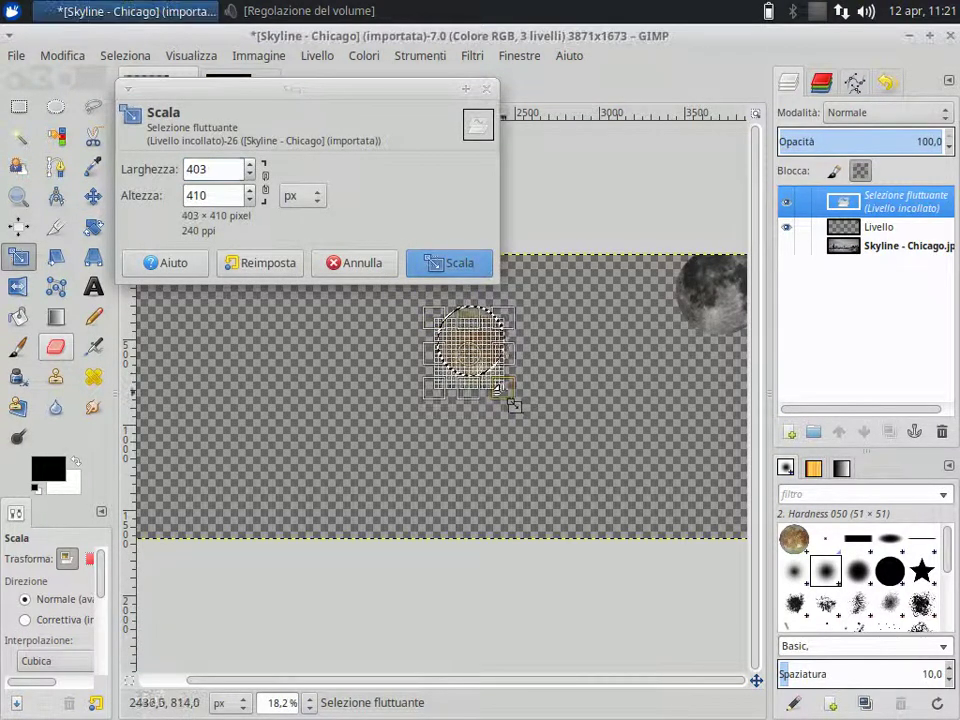
pyautogui.click(458, 262)
# - Position the brown moon just left of the grey moon
pyautogui.click(92, 196)
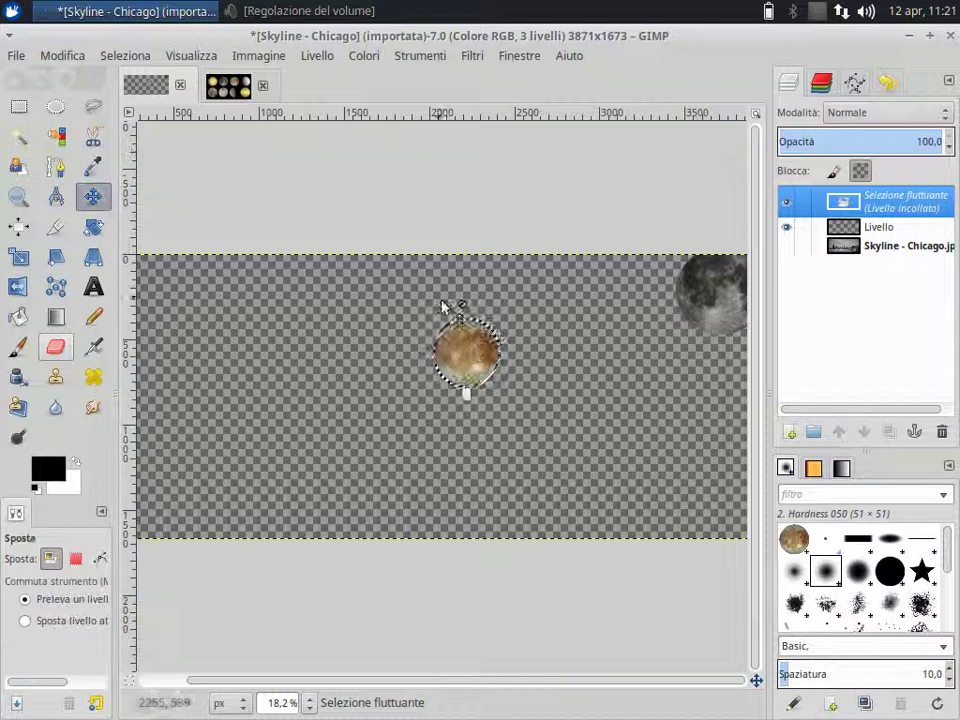
pyautogui.moveTo(474, 352); pyautogui.dragTo(568, 305)
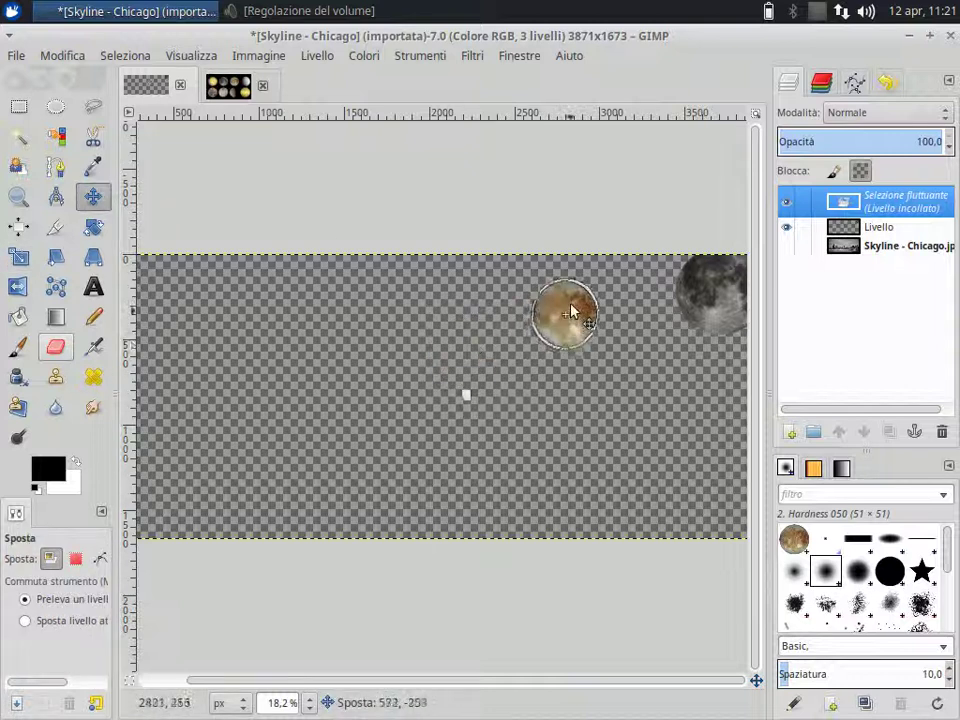
pyautogui.moveTo(568, 305); pyautogui.dragTo(576, 311)
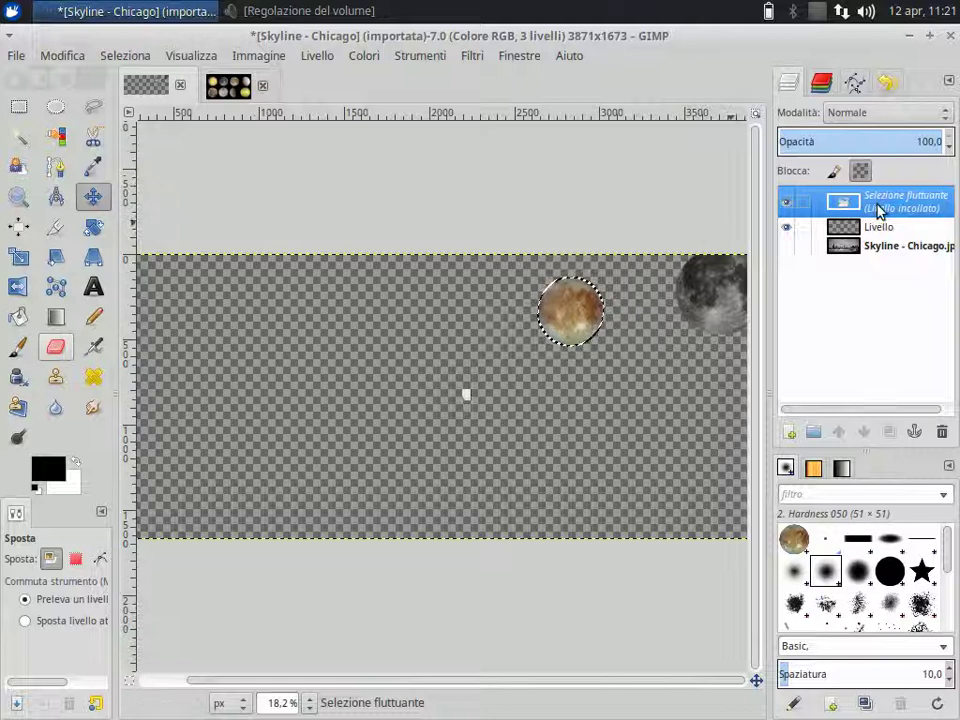
# - Anchor the floating brown moon onto the Livello layer
pyautogui.click(913, 434)
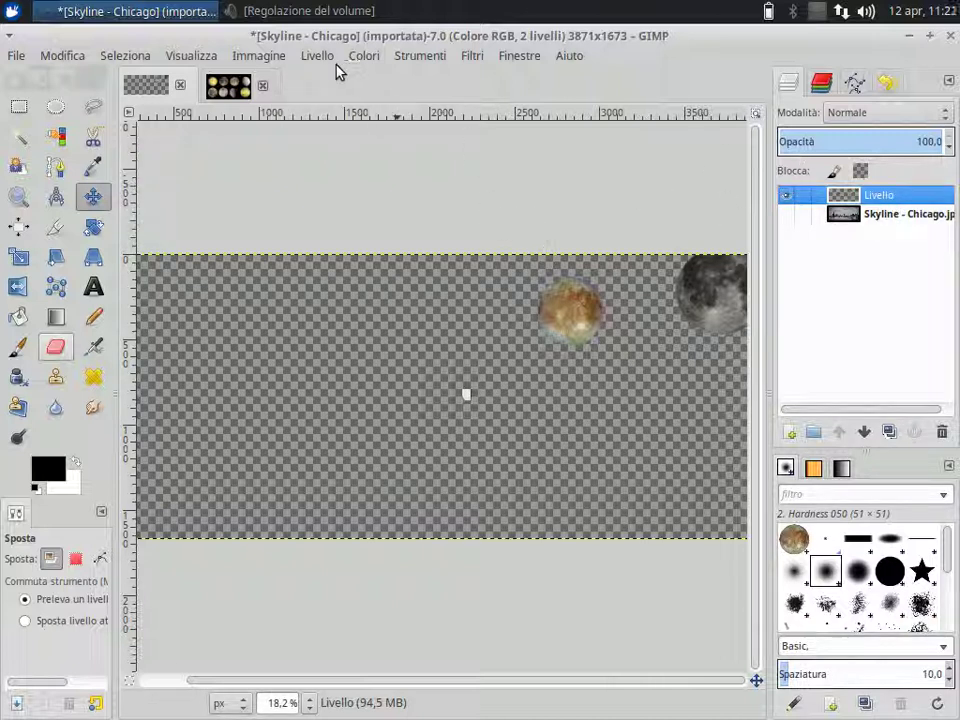
# - Apply a 1.0 px Gaussian blur to the moons layer and make the Skyline layer visible again
pyautogui.click(471, 56)
pyautogui.moveTo(501, 175)
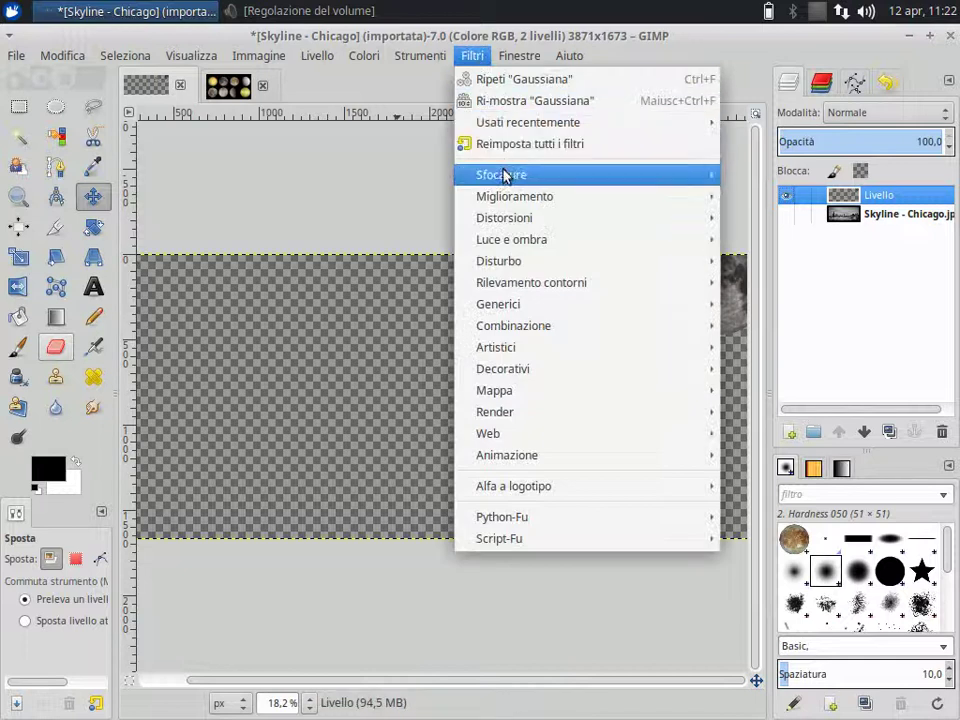
pyautogui.click(760, 196)
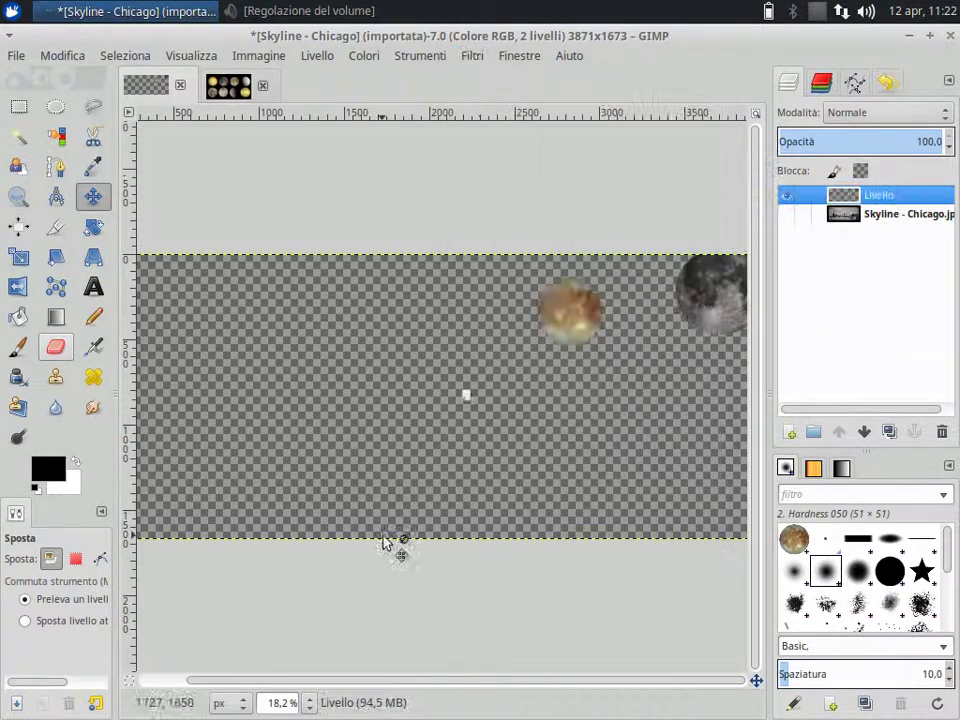
pyautogui.moveTo(325, 372)
pyautogui.mouseDown()
pyautogui.moveTo(480, 375)
pyautogui.moveTo(470, 376)
pyautogui.mouseUp()
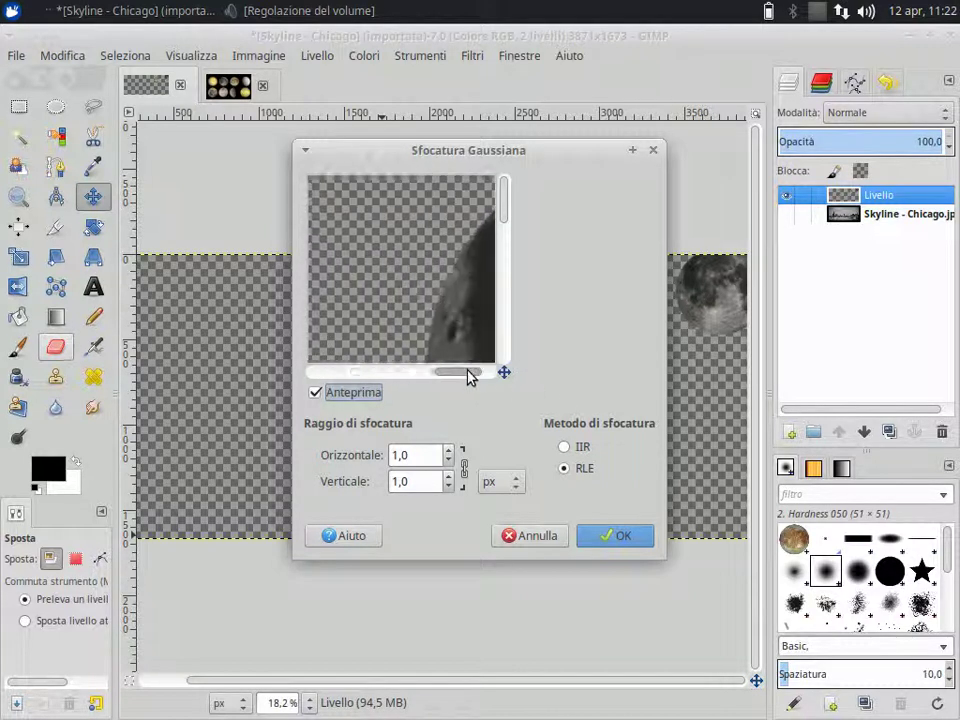
pyautogui.click(610, 536)
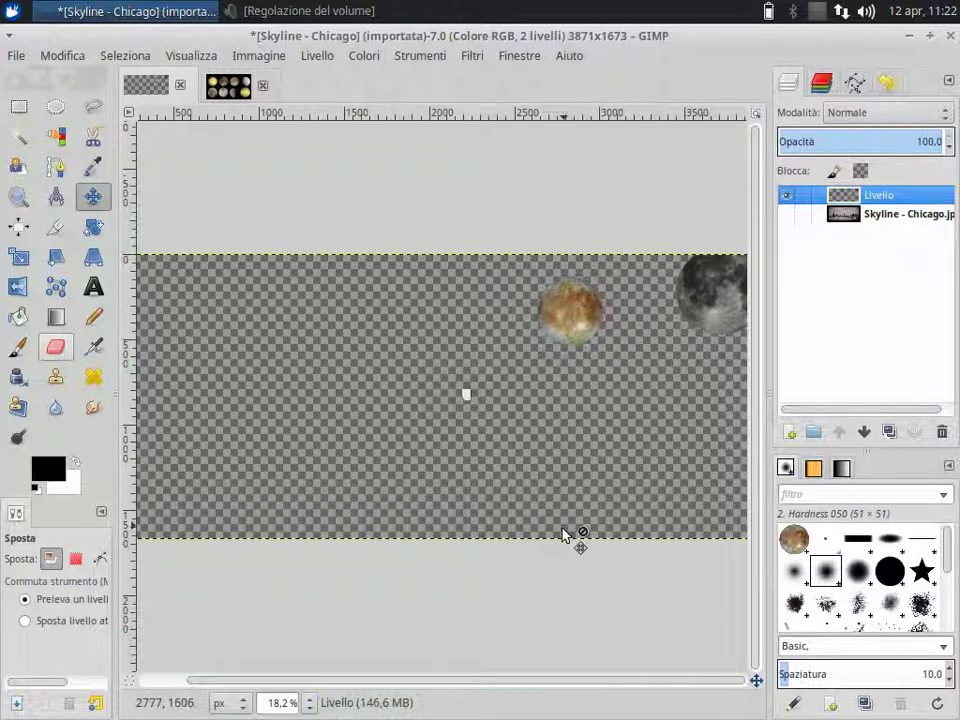
pyautogui.click(786, 214)
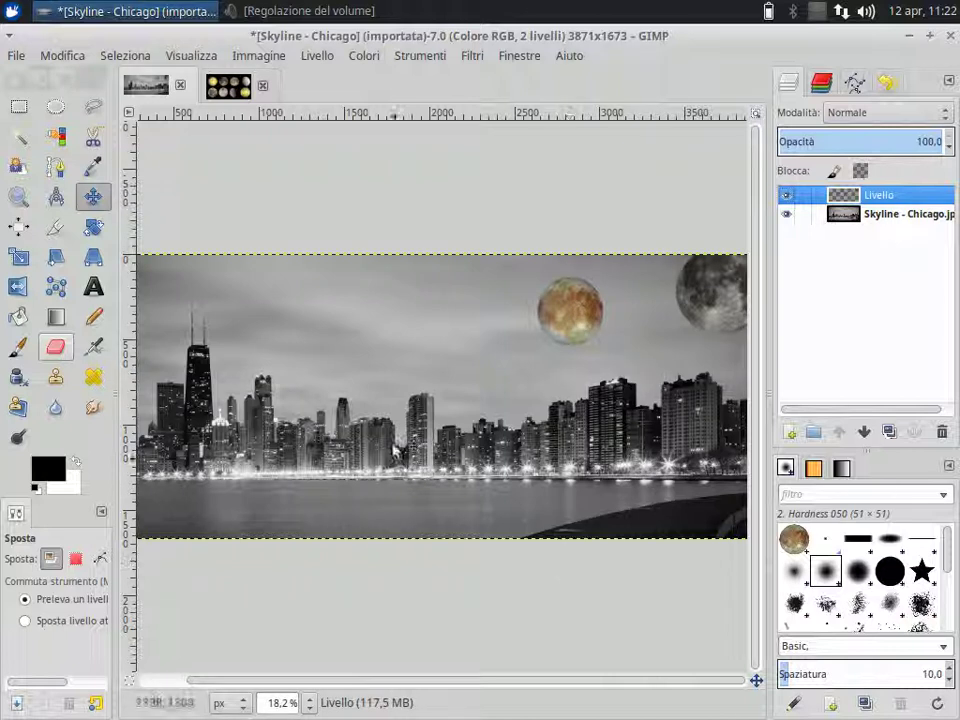
# - With the Skyline hidden, nudge the moons layer slightly up and right, then show the Skyline again
pyautogui.click(786, 214)
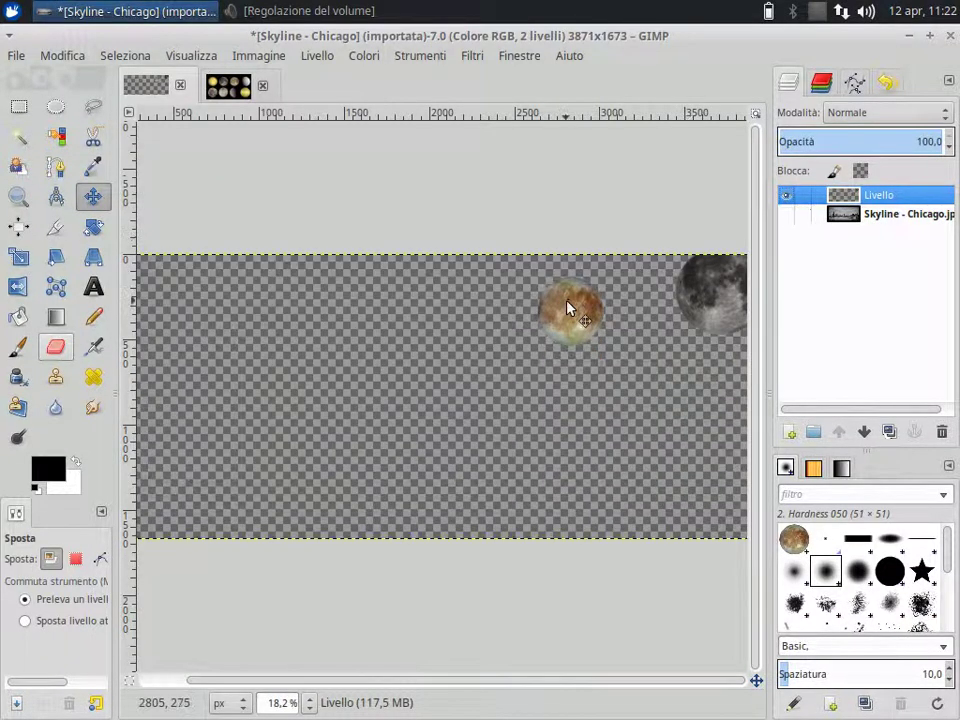
pyautogui.moveTo(566, 307); pyautogui.dragTo(568, 311)
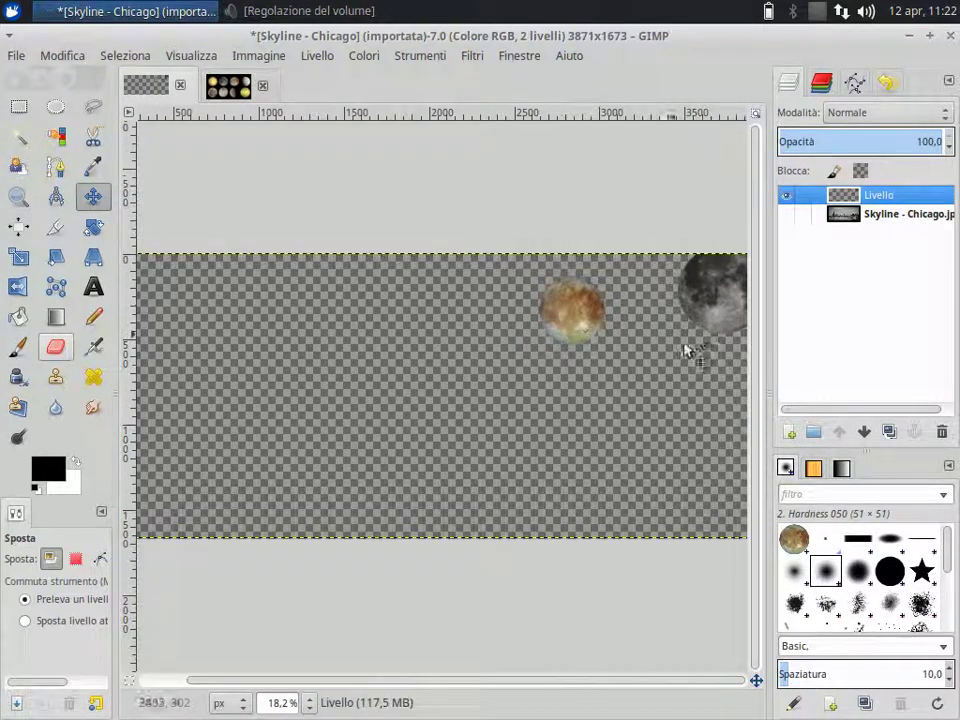
pyautogui.click(787, 215)
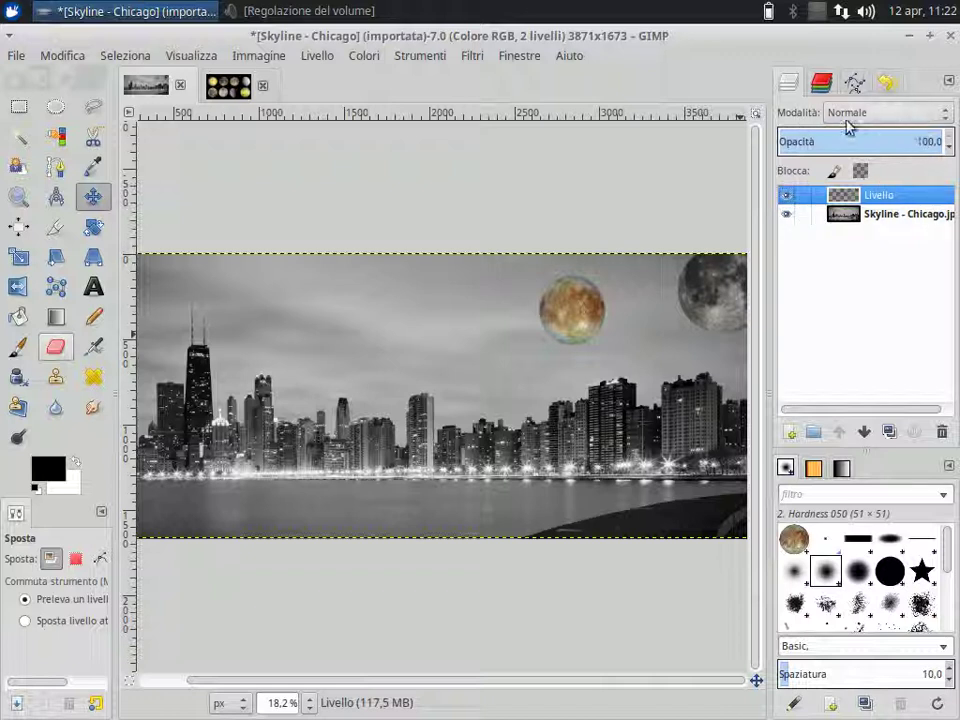
# - Set the moons layer mode to Valore (Value) and toggle both layers' visibility to compare
pyautogui.click(946, 120)
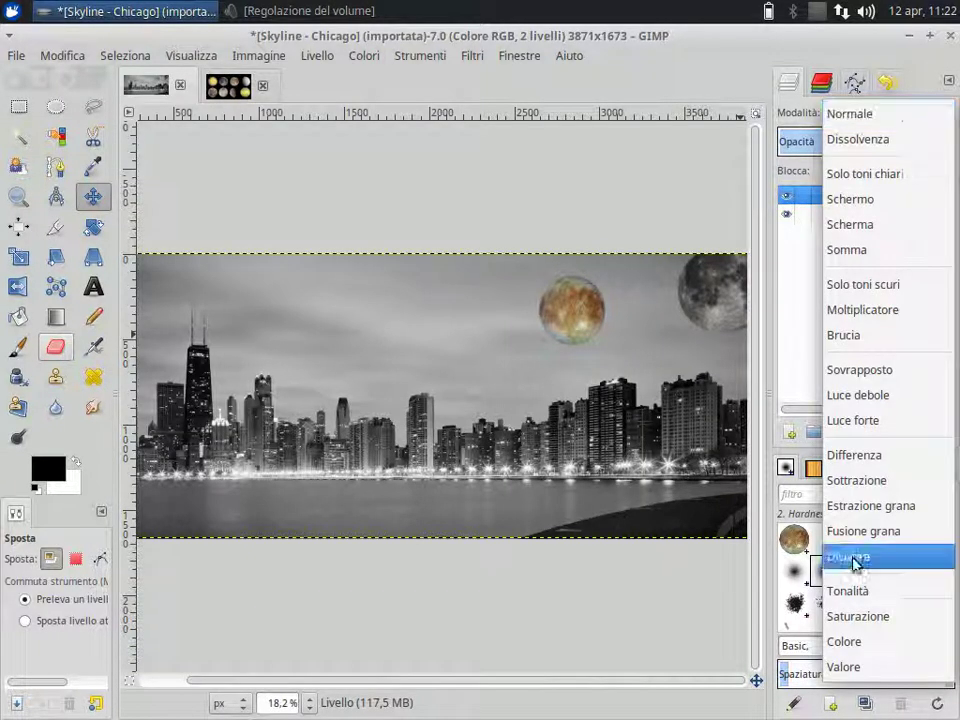
pyautogui.click(868, 672)
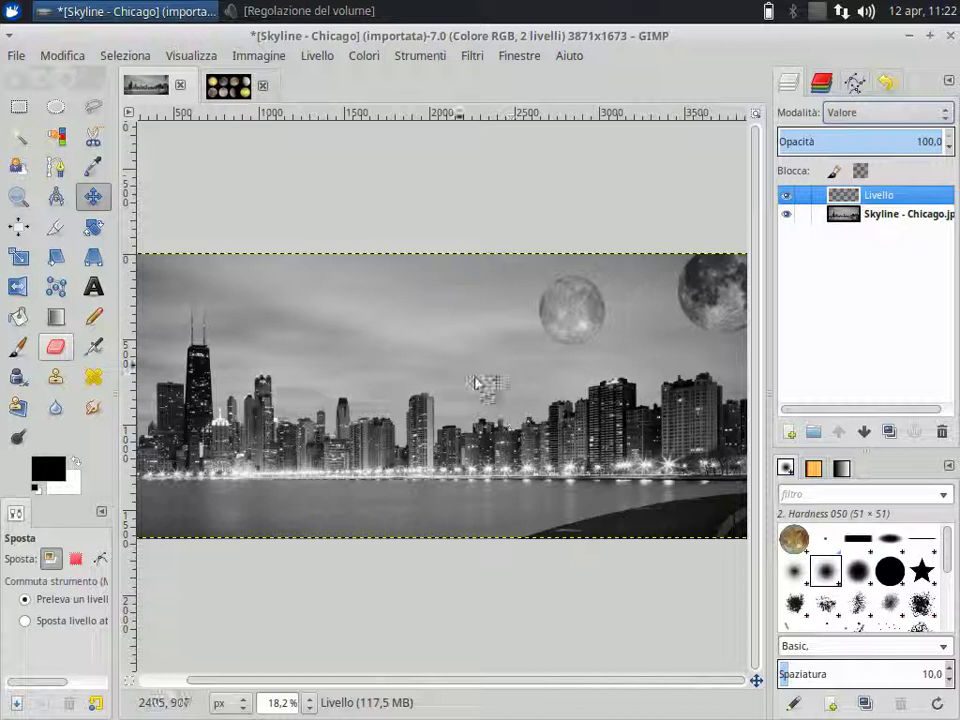
pyautogui.click(786, 195)
pyautogui.click(786, 214)
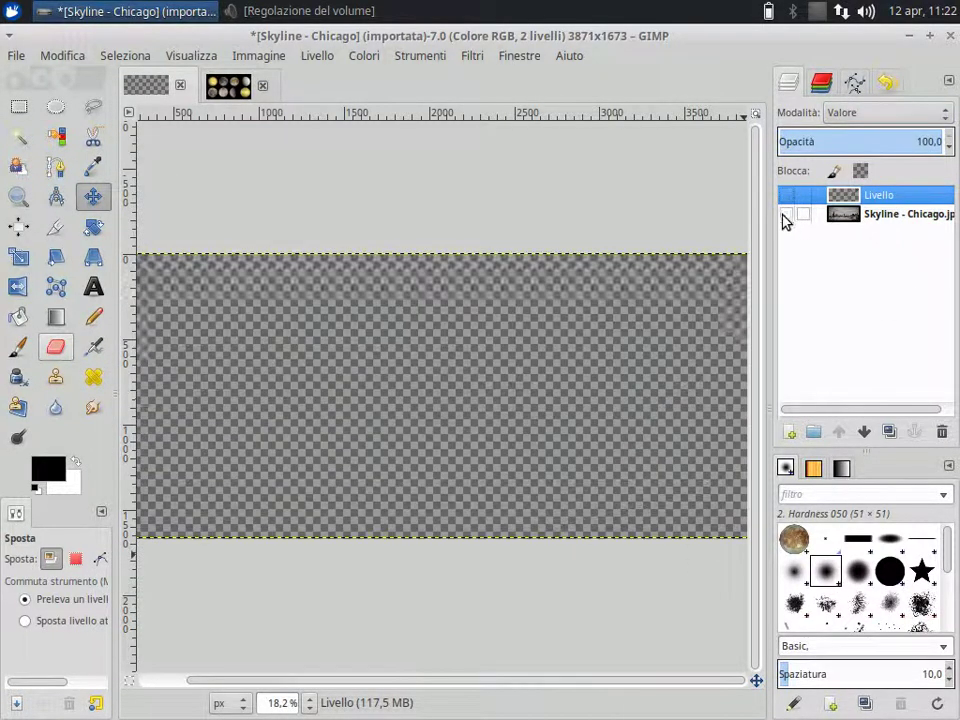
pyautogui.click(786, 214)
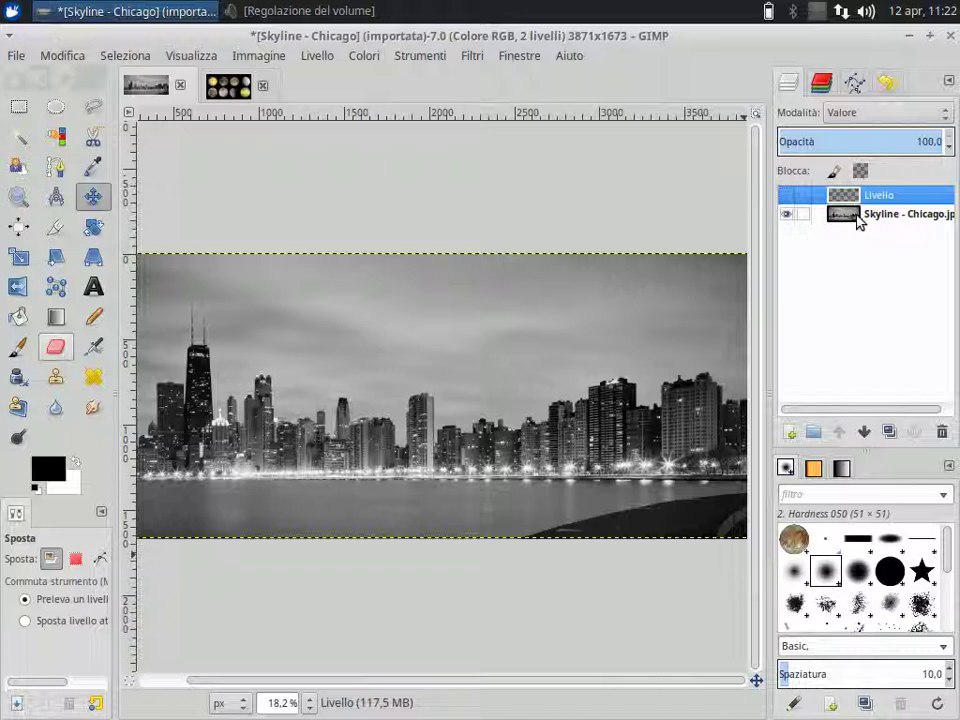
pyautogui.click(788, 195)
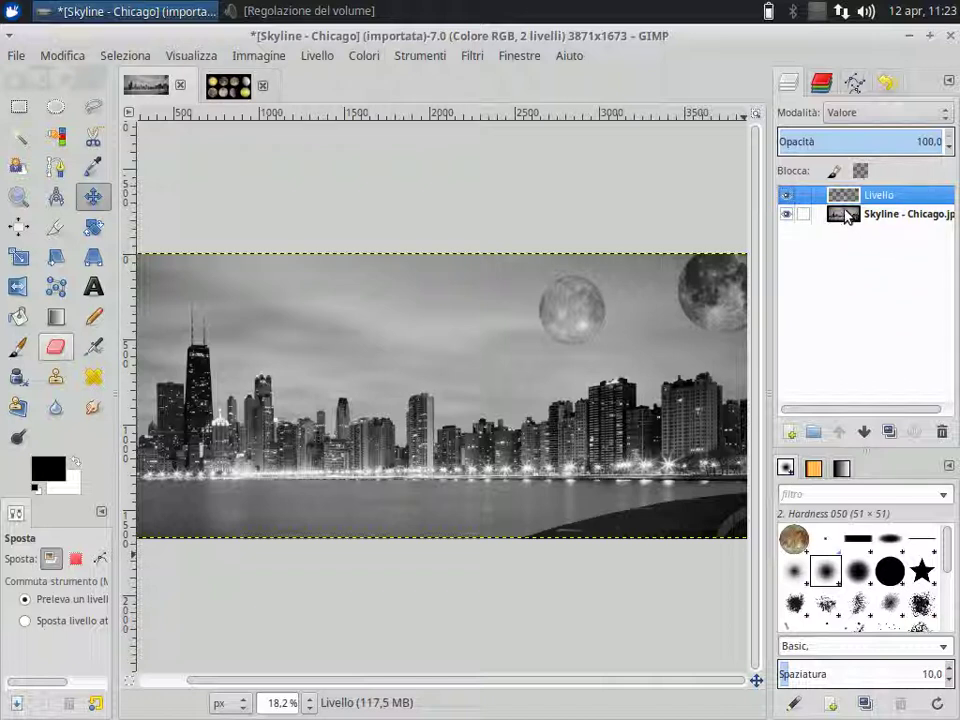
# - Export the image to the desktop as Fotoritocco.png with PNG compression level 0
pyautogui.click(17, 56)
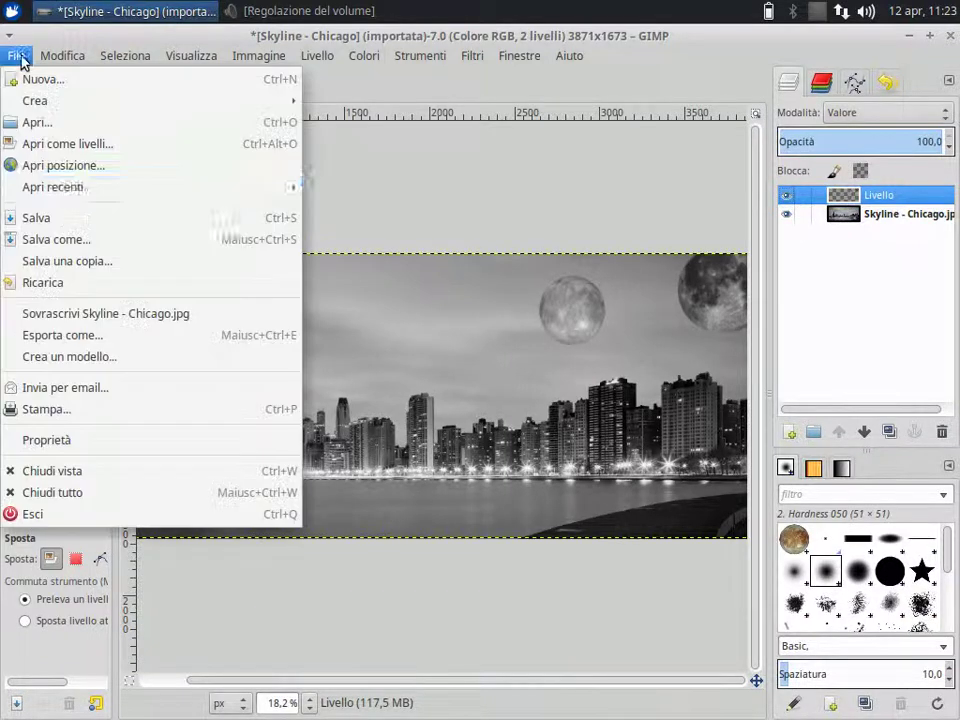
pyautogui.click(78, 340)
pyautogui.click(272, 113)
pyautogui.hotkey('ctrl', 'a')
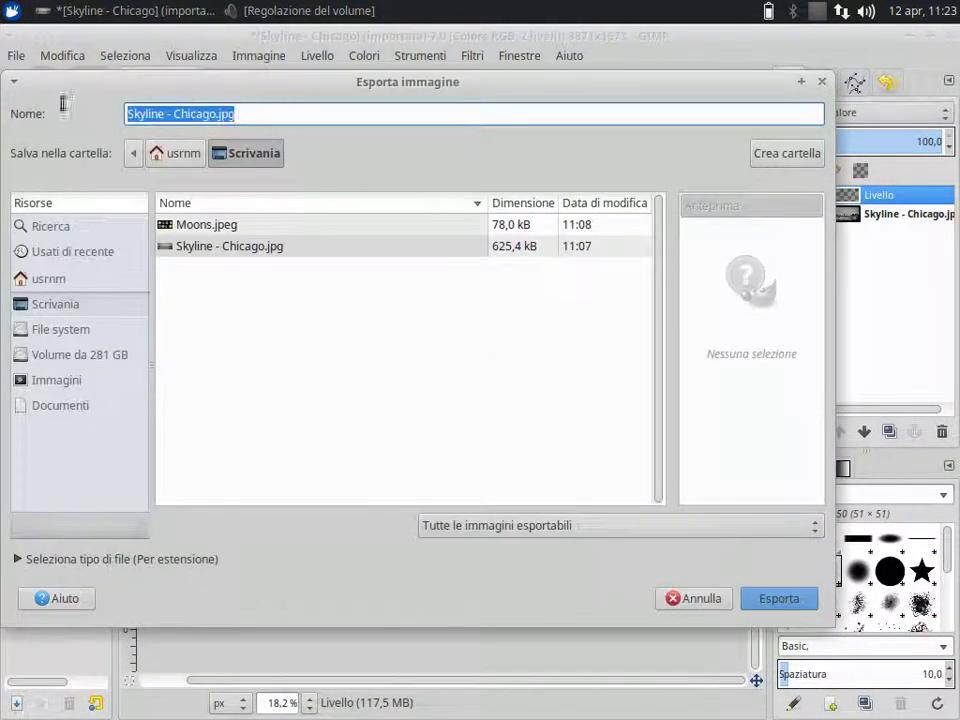
pyautogui.write('Fotorito')
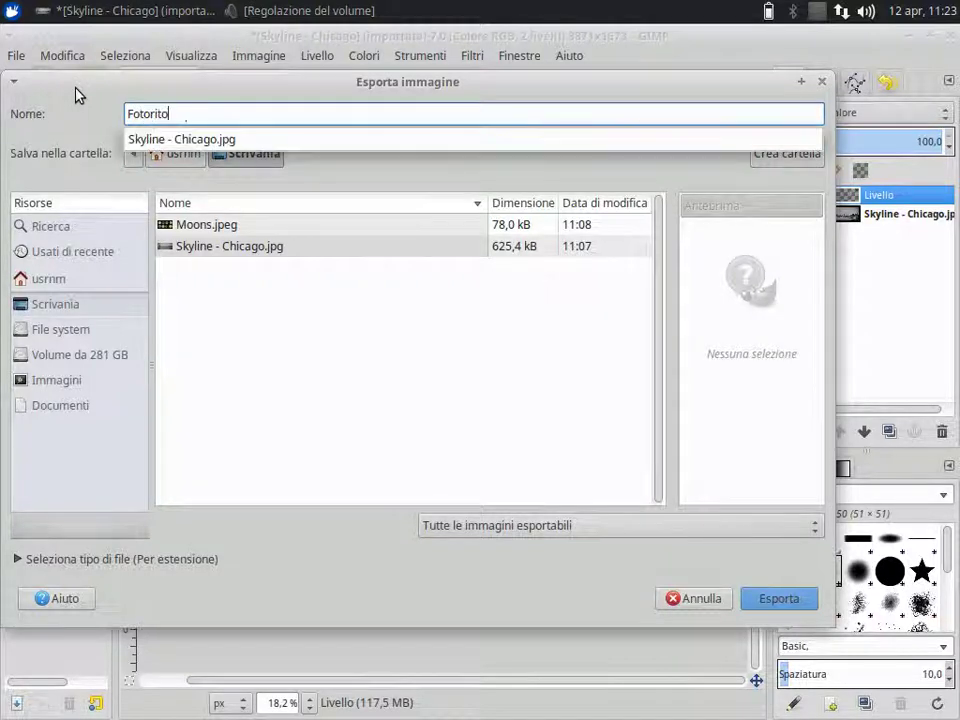
pyautogui.write('cco.pn')
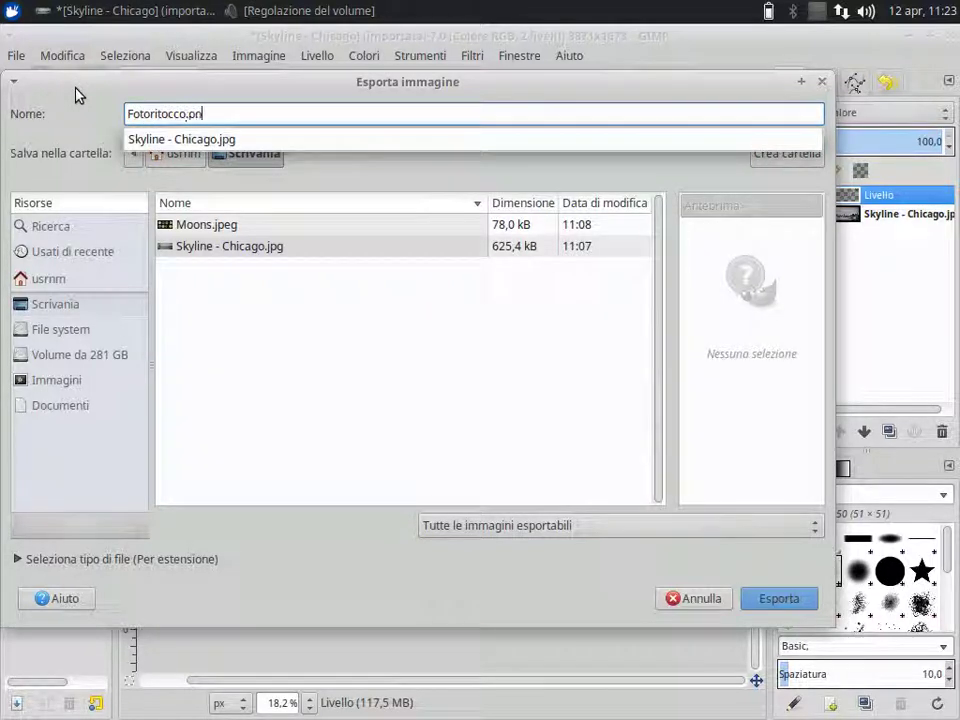
pyautogui.write('g')
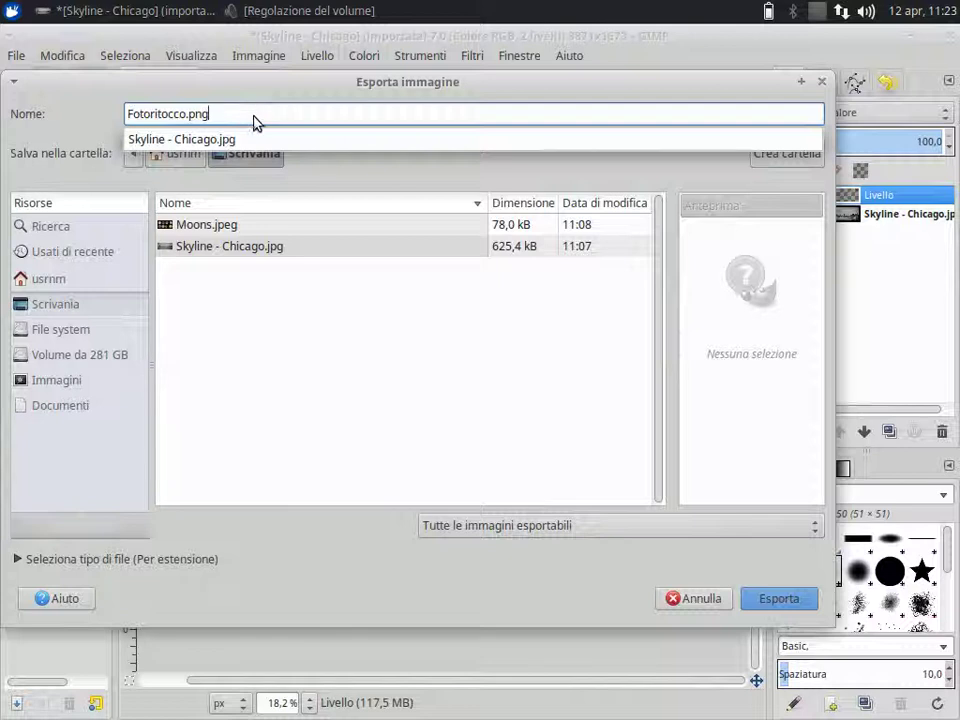
pyautogui.click(253, 120)
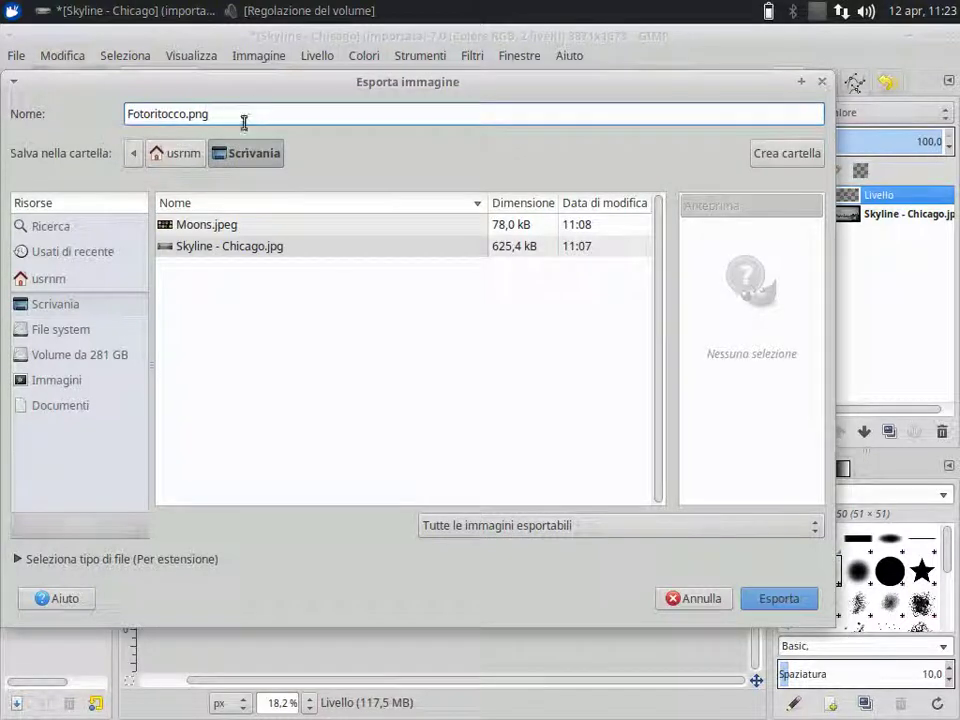
pyautogui.click(790, 604)
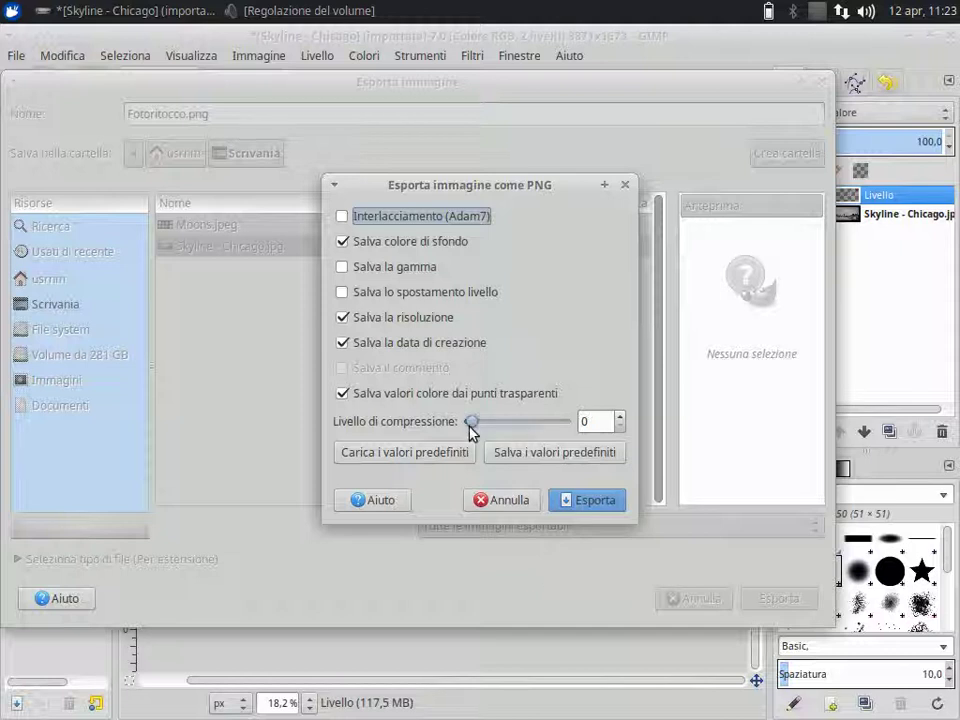
pyautogui.moveTo(469, 423); pyautogui.dragTo(486, 421)
pyautogui.click(599, 506)
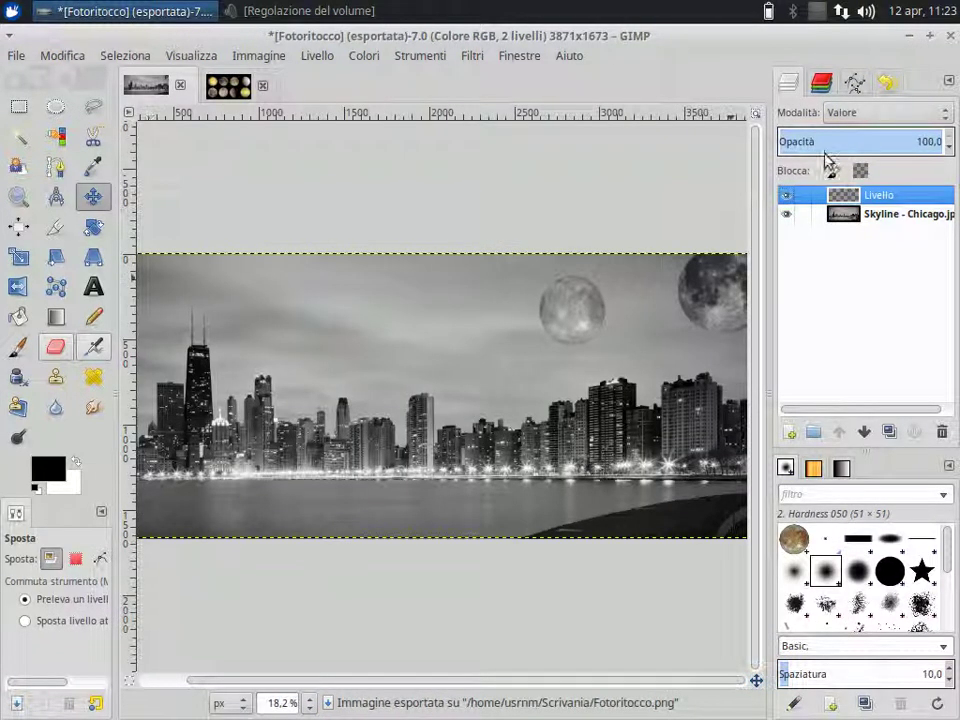
# - Minimize GIMP, move Fotoritocco.png below the other desktop icons, and open it in the image viewer
pyautogui.click(909, 37)
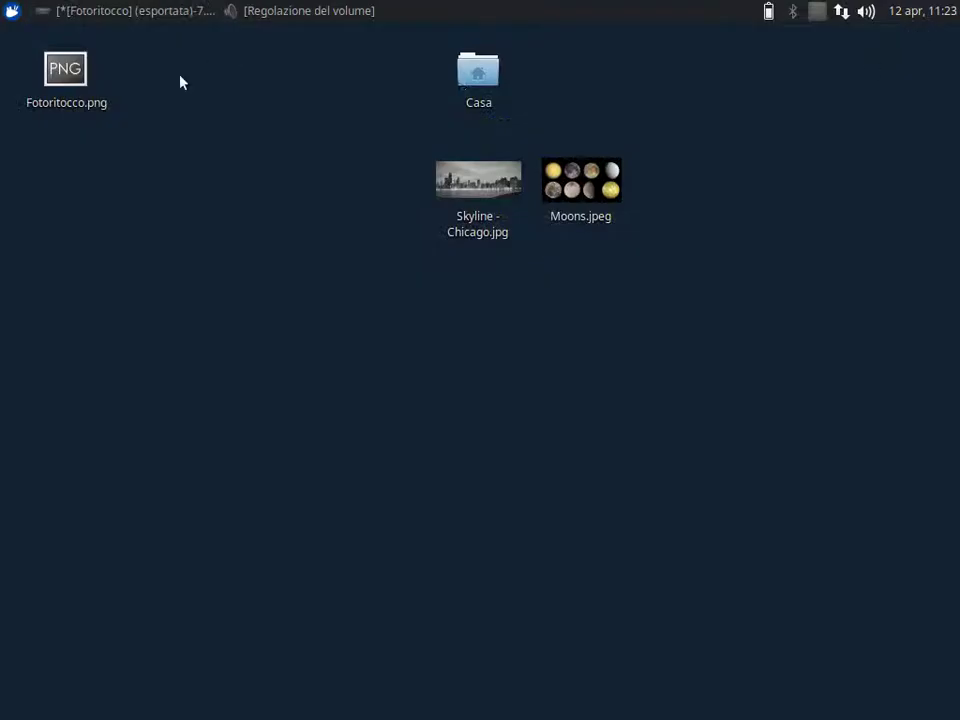
pyautogui.moveTo(72, 95); pyautogui.dragTo(486, 326)
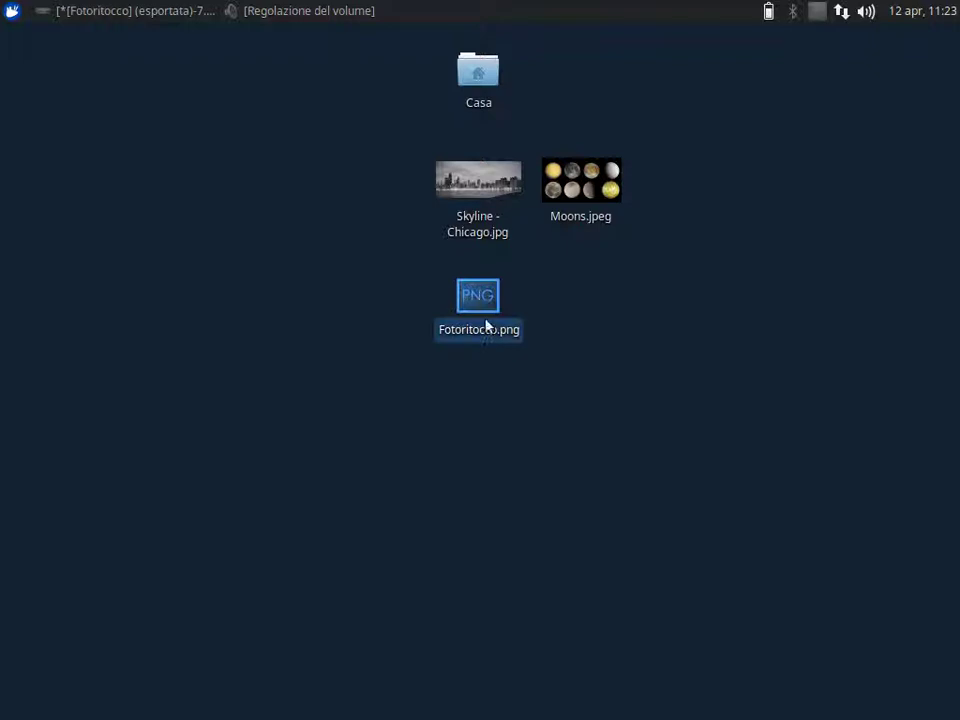
pyautogui.doubleClick(484, 312)
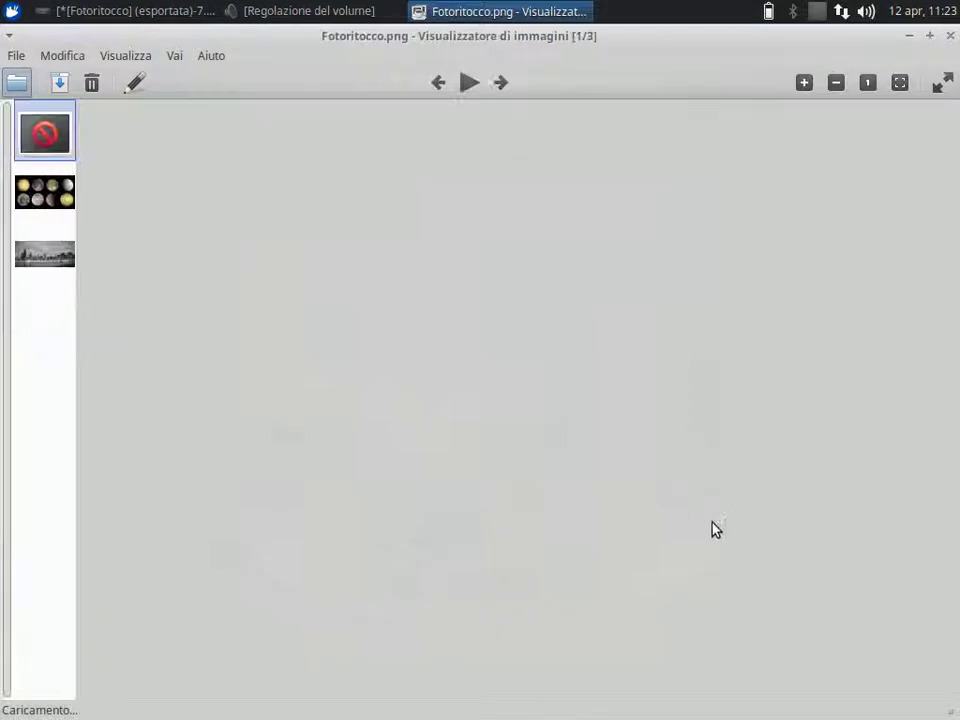